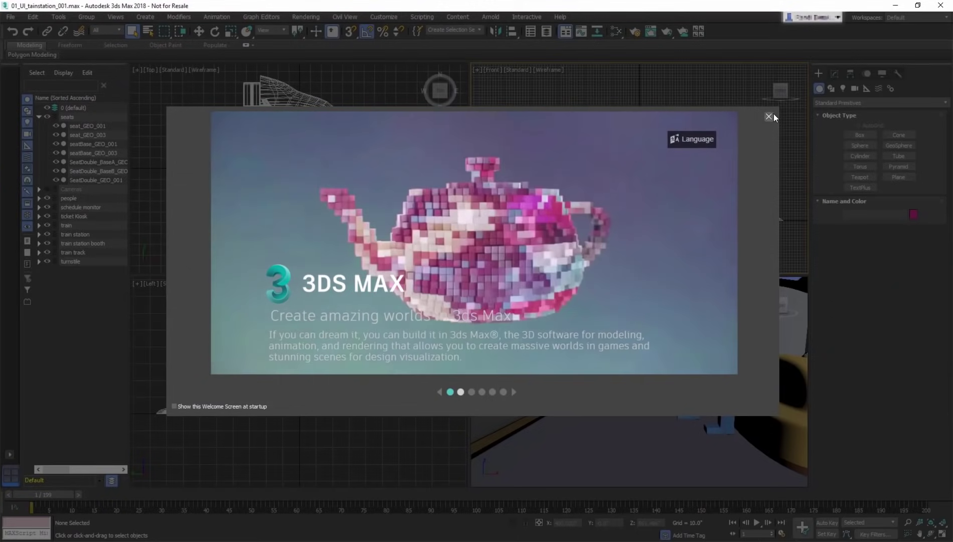
Close the Welcome Screen to reveal the train station scene in four viewports.
{"action": "left_click", "coordinate": [769, 115]}
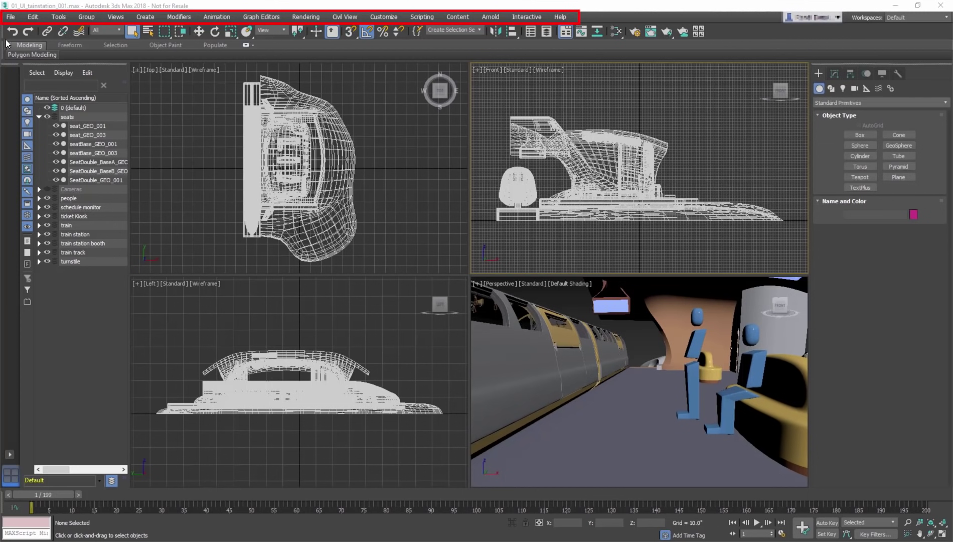
{"action": "left_click", "coordinate": [145, 17]}
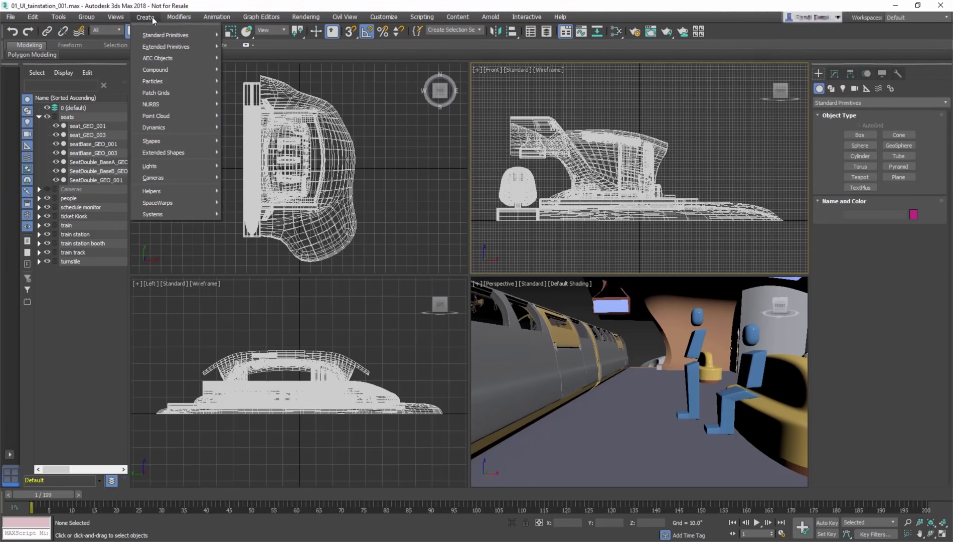
{"action": "left_click", "coordinate": [214, 18]}
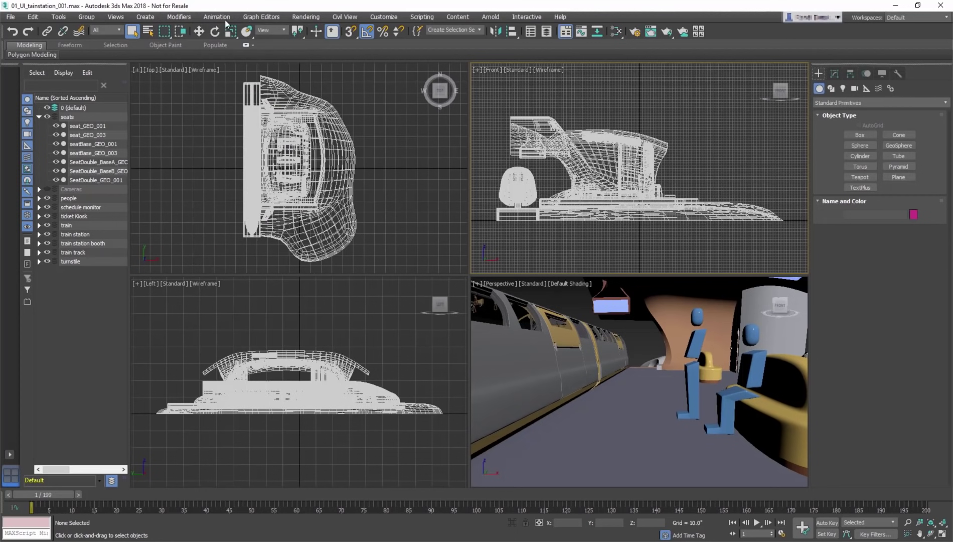
{"action": "left_click", "coordinate": [310, 18]}
{"action": "left_click", "coordinate": [310, 18]}
{"action": "left_click", "coordinate": [561, 17]}
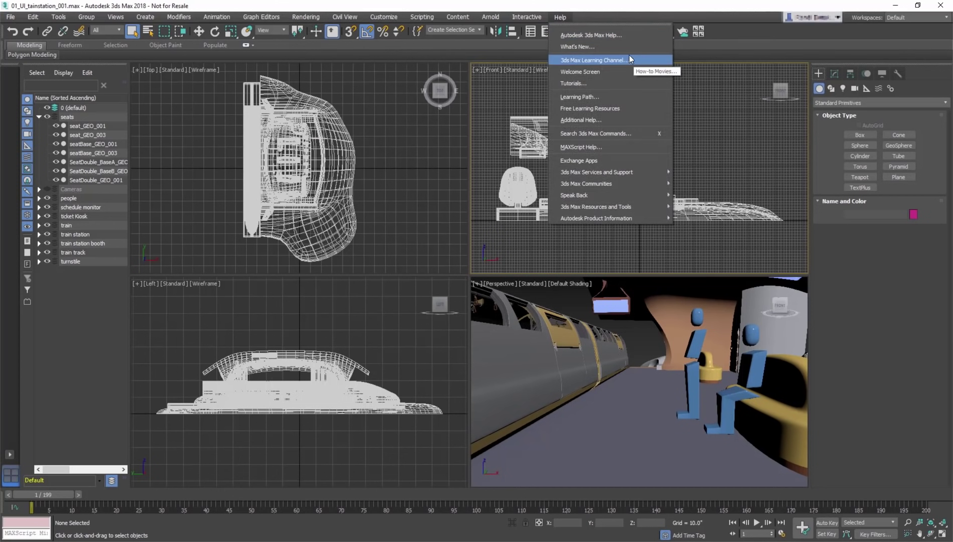
{"action": "left_click", "coordinate": [554, 17]}
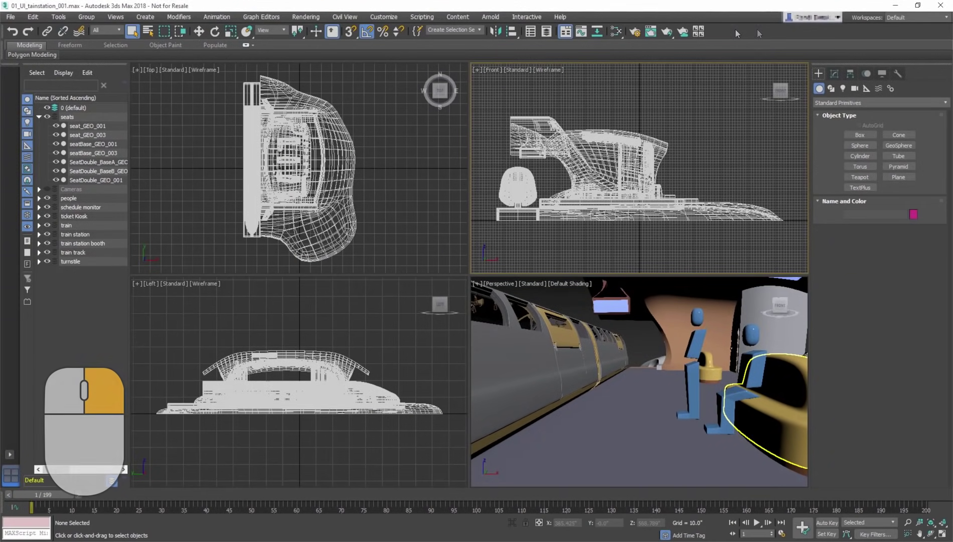
{"action": "right_click", "coordinate": [736, 29]}
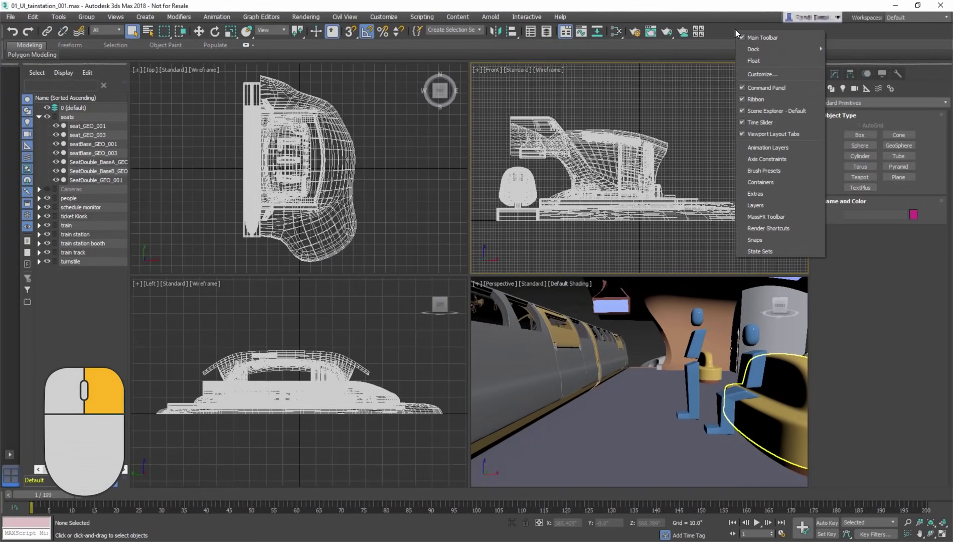
{"action": "left_click", "coordinate": [744, 207]}
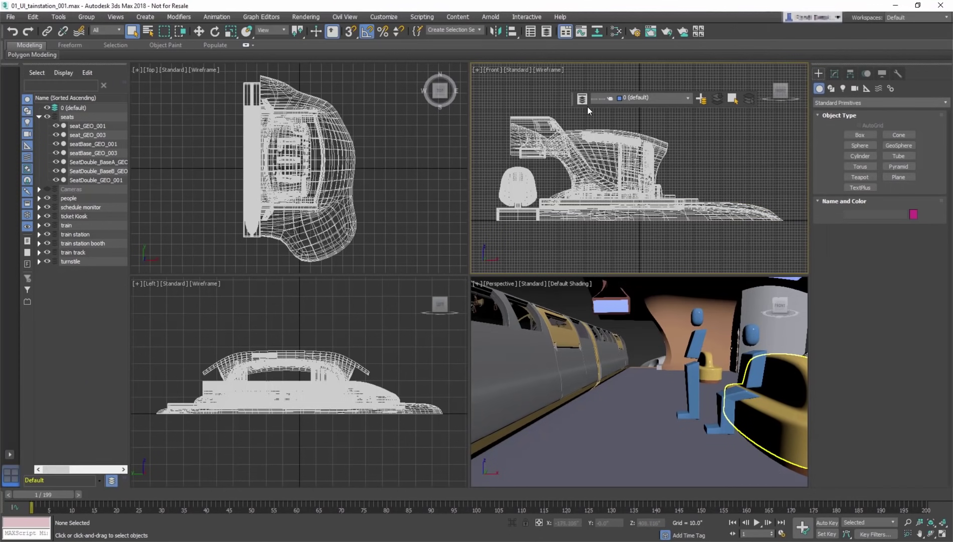
{"action": "left_click_drag", "start_coordinate": [571, 98], "coordinate": [4, 125]}
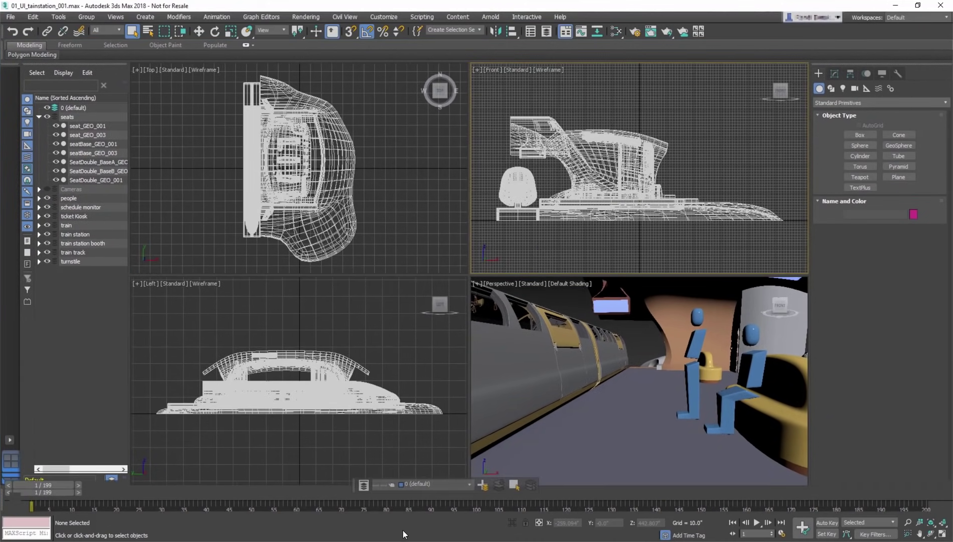
{"action": "mouse_move", "coordinate": [399, 518]}
{"action": "left_mouse_down"}
{"action": "mouse_move", "coordinate": [891, 187]}
{"action": "mouse_move", "coordinate": [801, 56]}
{"action": "left_mouse_up"}
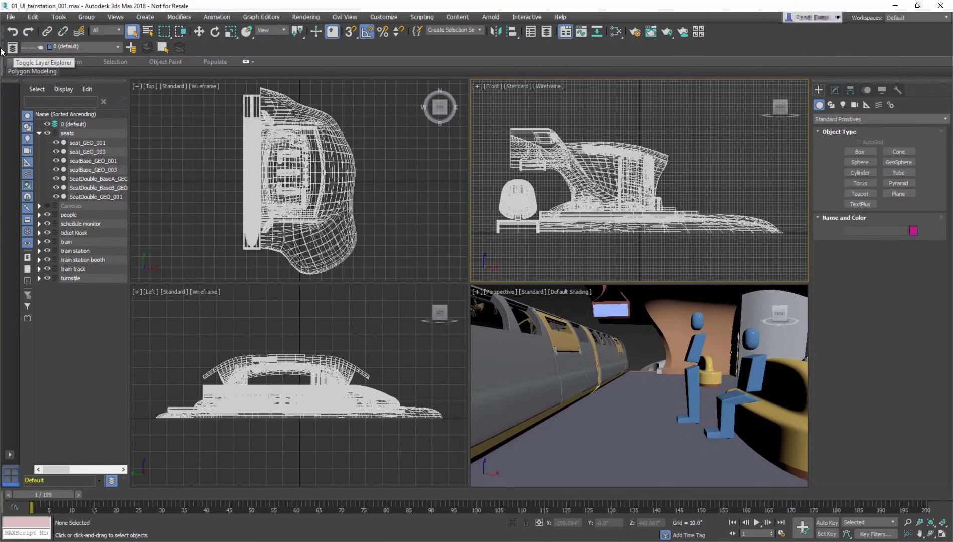
{"action": "mouse_move", "coordinate": [3, 46]}
{"action": "left_mouse_down"}
{"action": "mouse_move", "coordinate": [620, 105]}
{"action": "mouse_move", "coordinate": [575, 98]}
{"action": "left_mouse_up"}
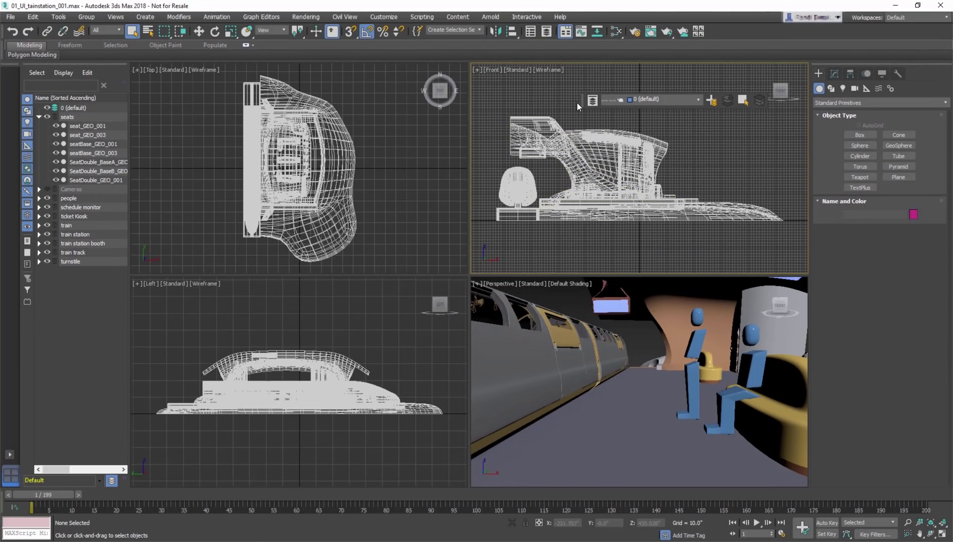
{"action": "right_click", "coordinate": [581, 101]}
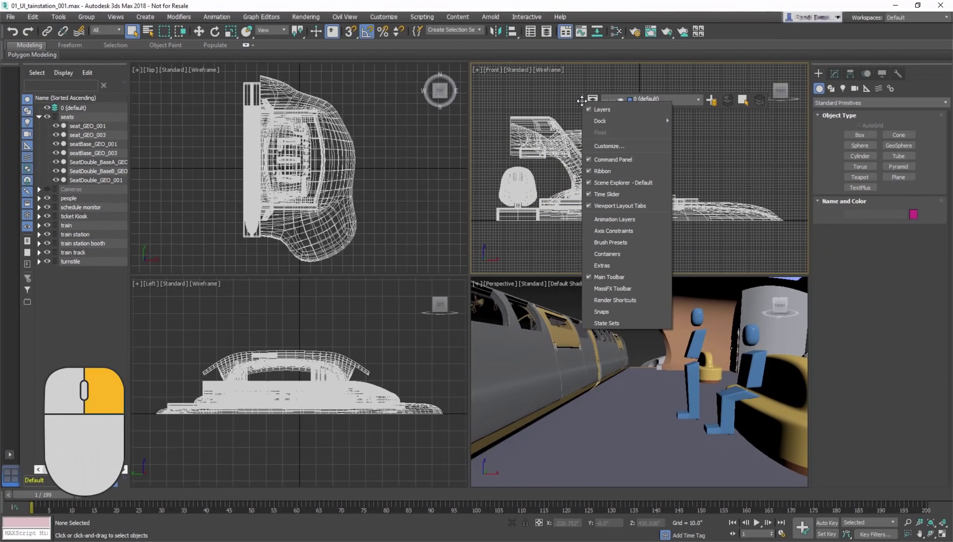
{"action": "right_click", "coordinate": [738, 33]}
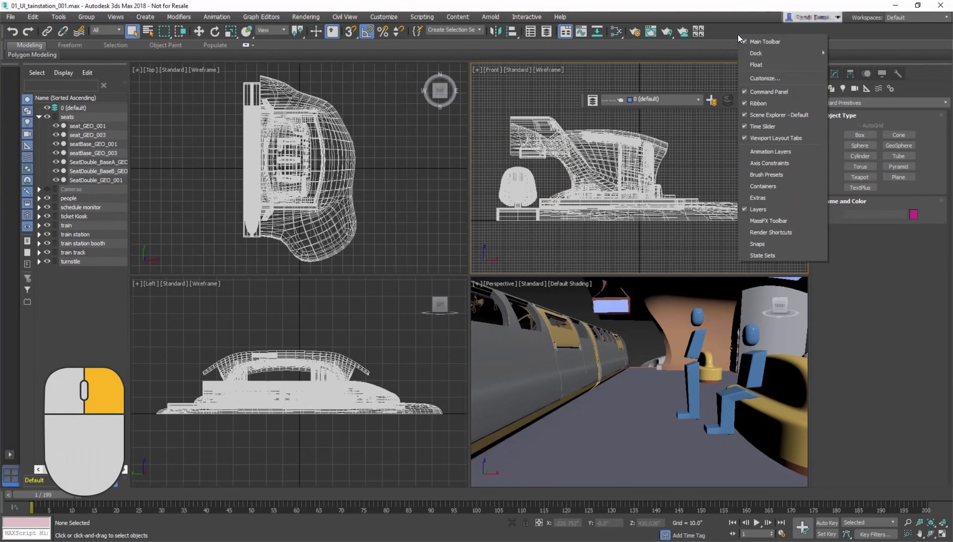
{"action": "left_click", "coordinate": [760, 211]}
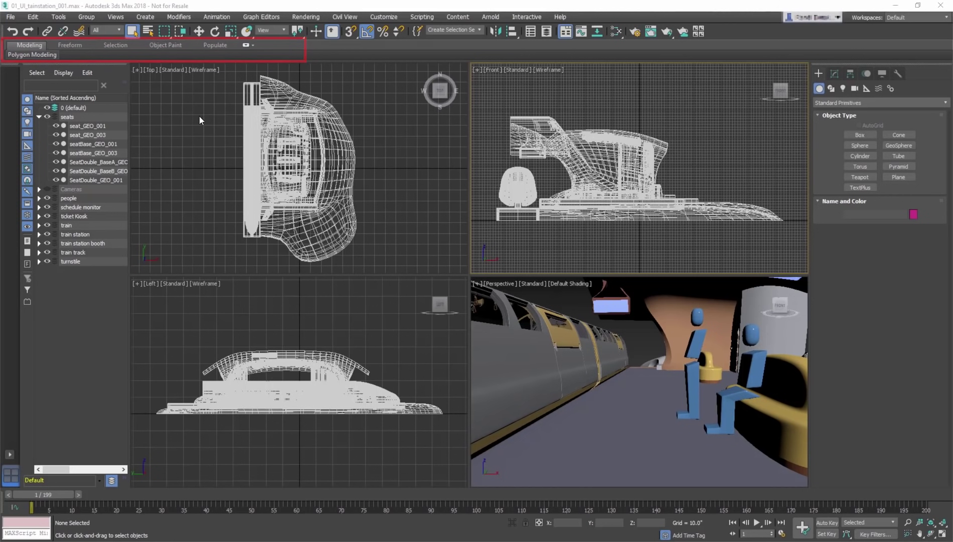
Show seat_GEO_001's modifier settings, then expand, float, redock and minimize the Ribbon.
{"action": "left_click", "coordinate": [79, 126]}
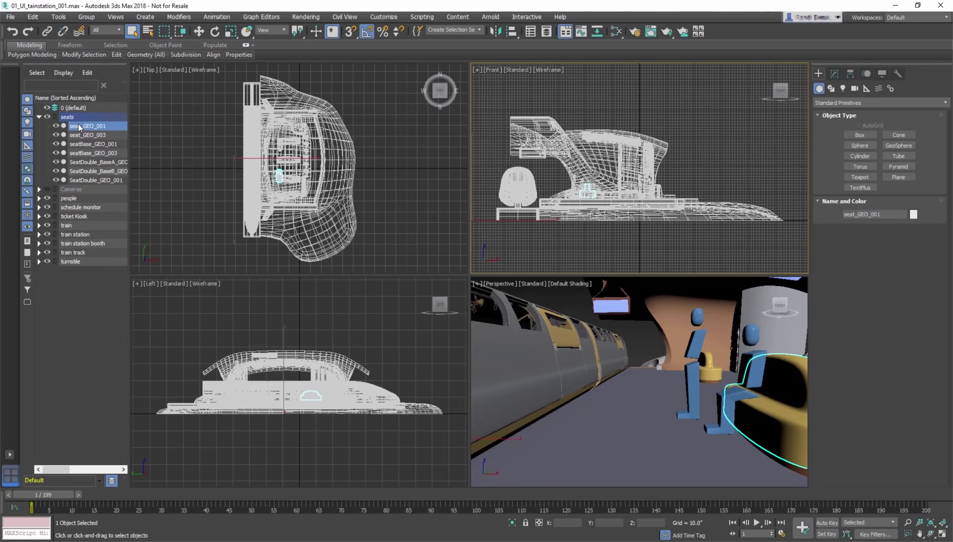
{"action": "left_click", "coordinate": [835, 73]}
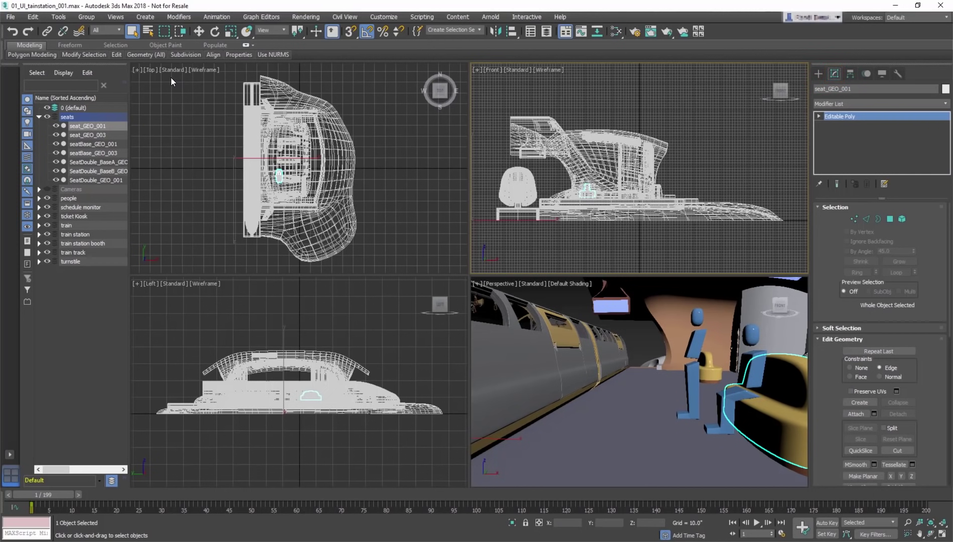
{"action": "left_click", "coordinate": [247, 46]}
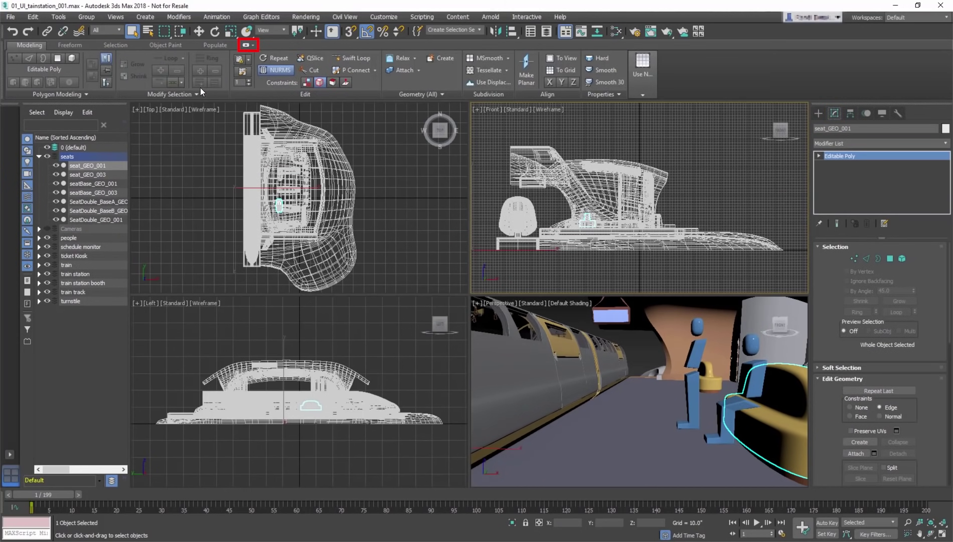
{"action": "left_click_drag", "start_coordinate": [6, 75], "coordinate": [4, 214]}
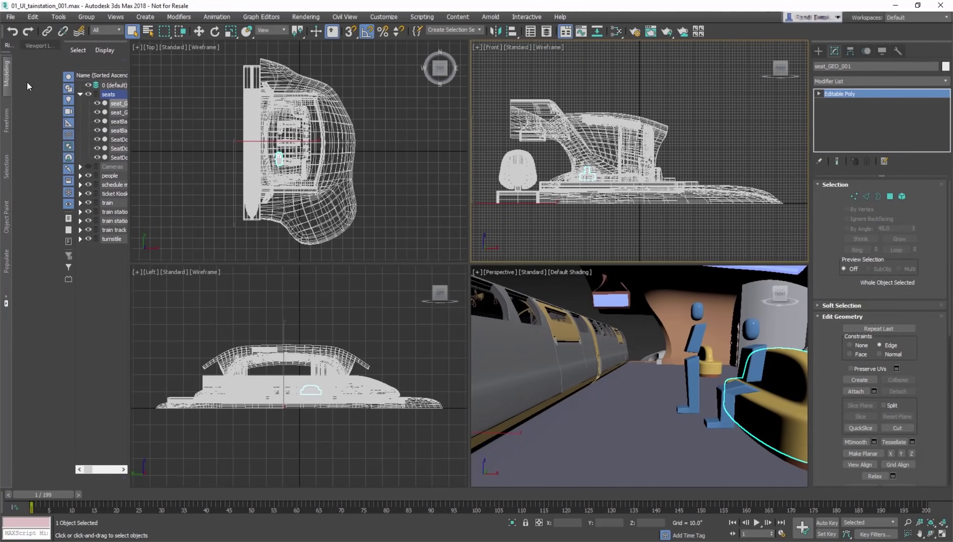
{"action": "left_click_drag", "start_coordinate": [7, 44], "coordinate": [239, 45]}
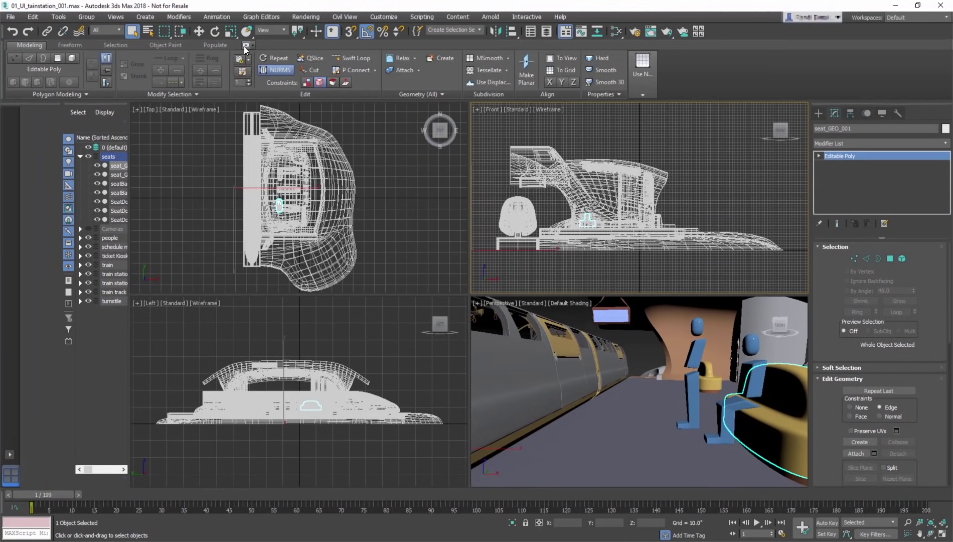
{"action": "left_click", "coordinate": [245, 45]}
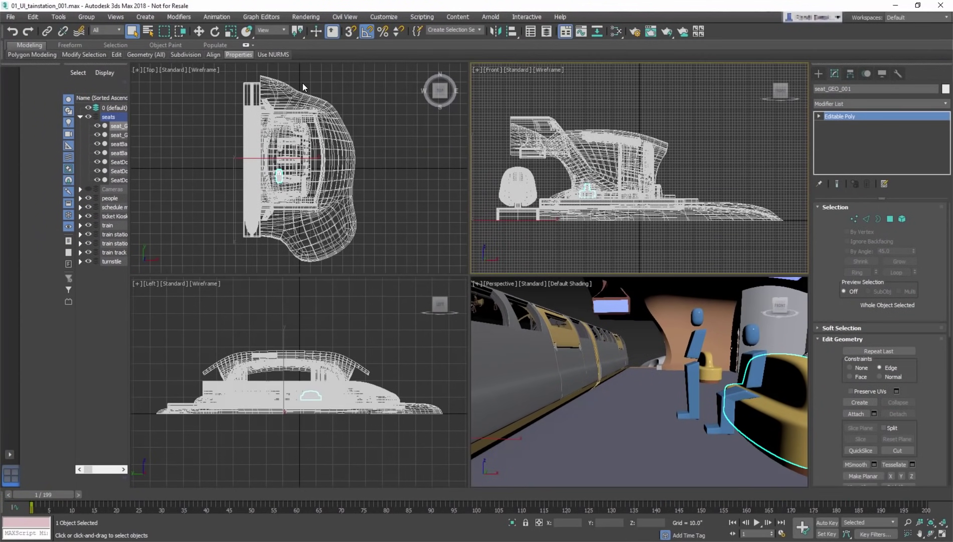
Cycle the command panel through Create, Modify, Hierarchy, Motion, Display and Utilities, ending on Create.
{"action": "left_click", "coordinate": [820, 73]}
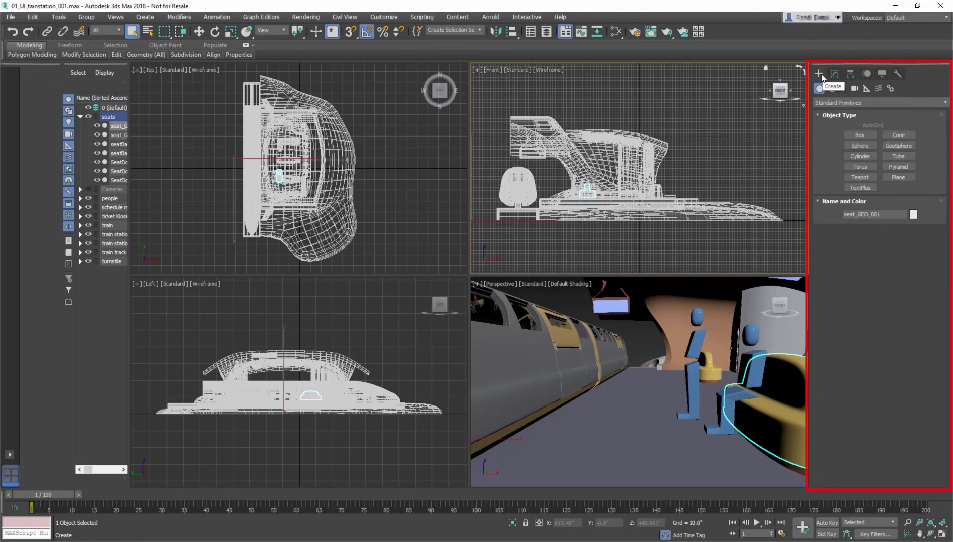
{"action": "left_click", "coordinate": [836, 73]}
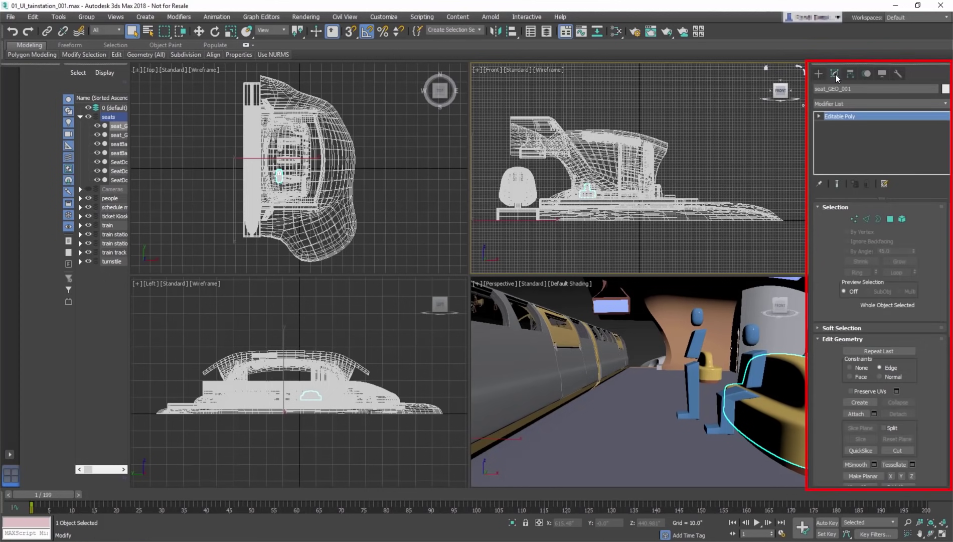
{"action": "left_click", "coordinate": [850, 73]}
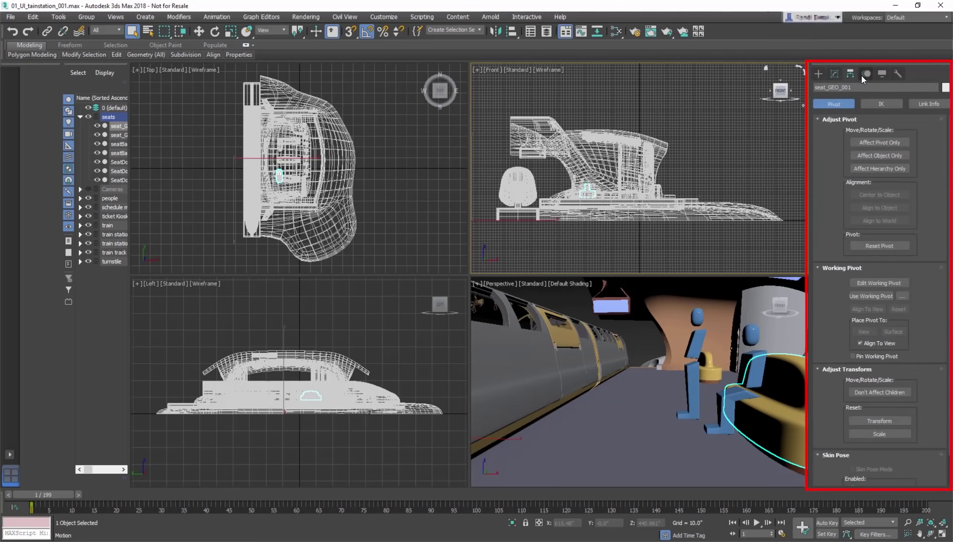
{"action": "left_click", "coordinate": [864, 71]}
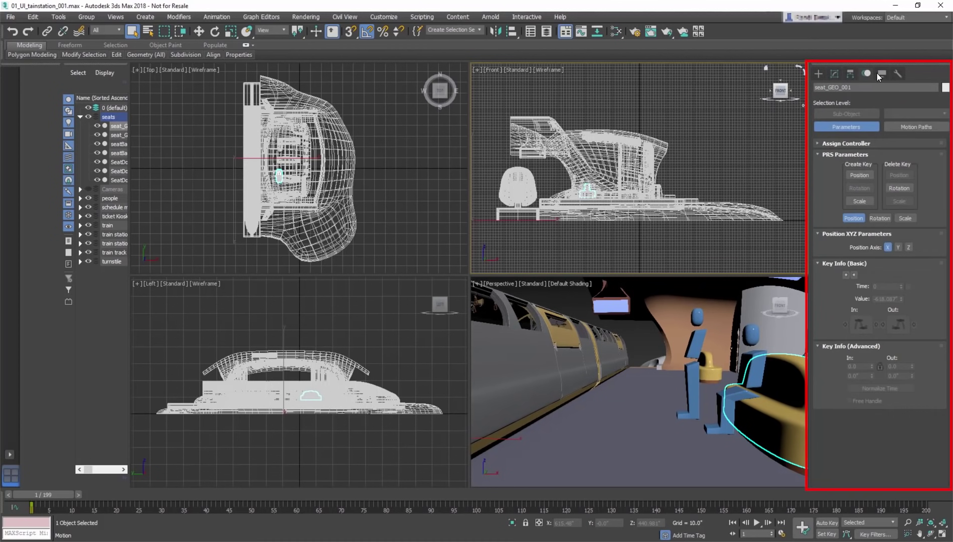
{"action": "left_click", "coordinate": [883, 72]}
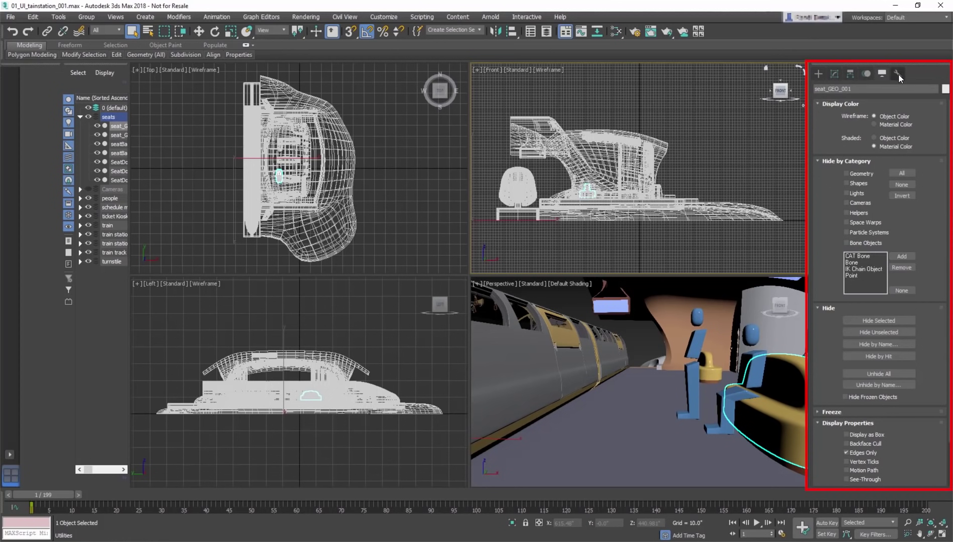
{"action": "left_click", "coordinate": [899, 73]}
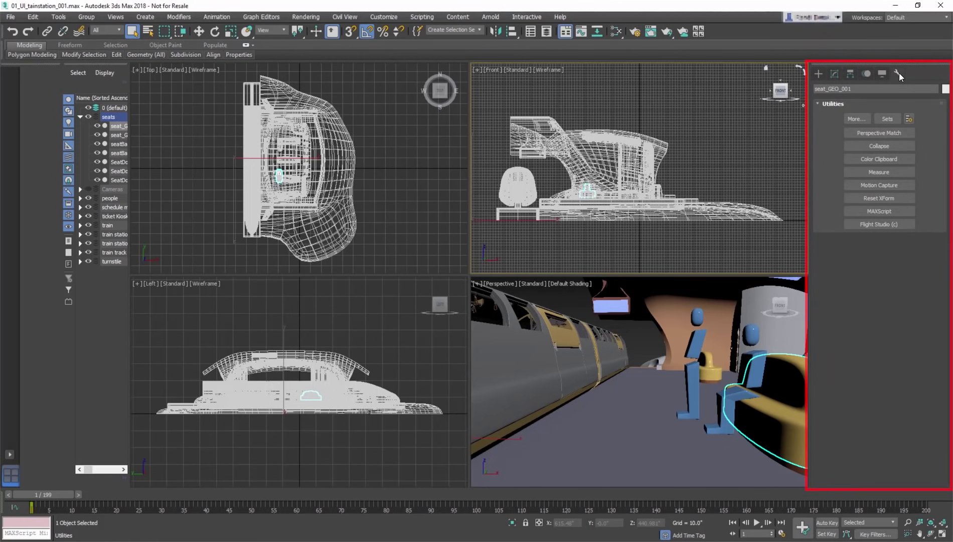
{"action": "left_click", "coordinate": [818, 74]}
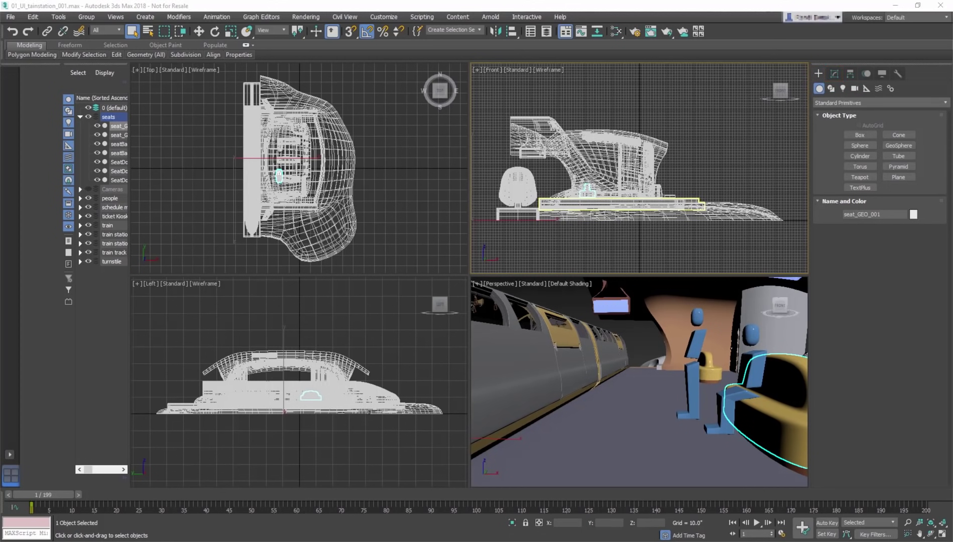
{"action": "left_click", "coordinate": [835, 73]}
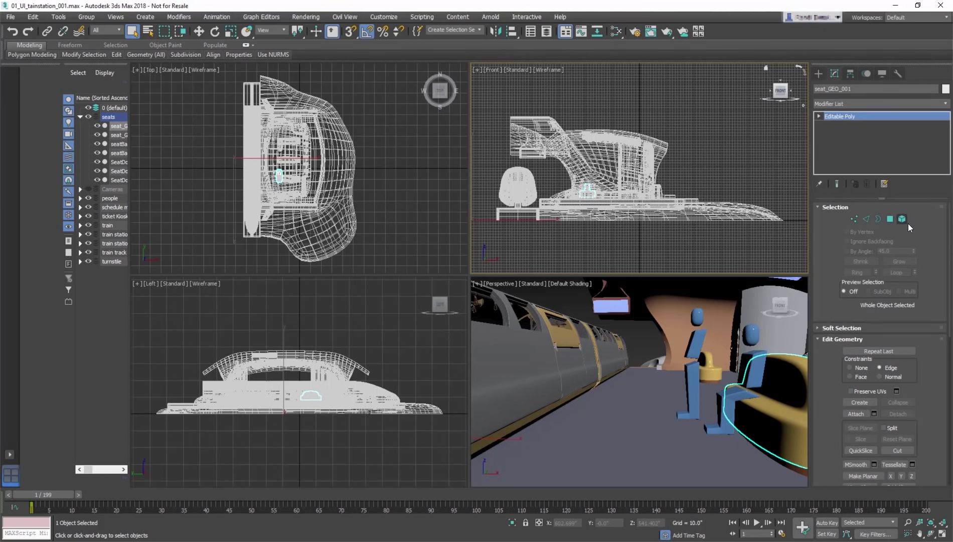
{"action": "left_click", "coordinate": [819, 74]}
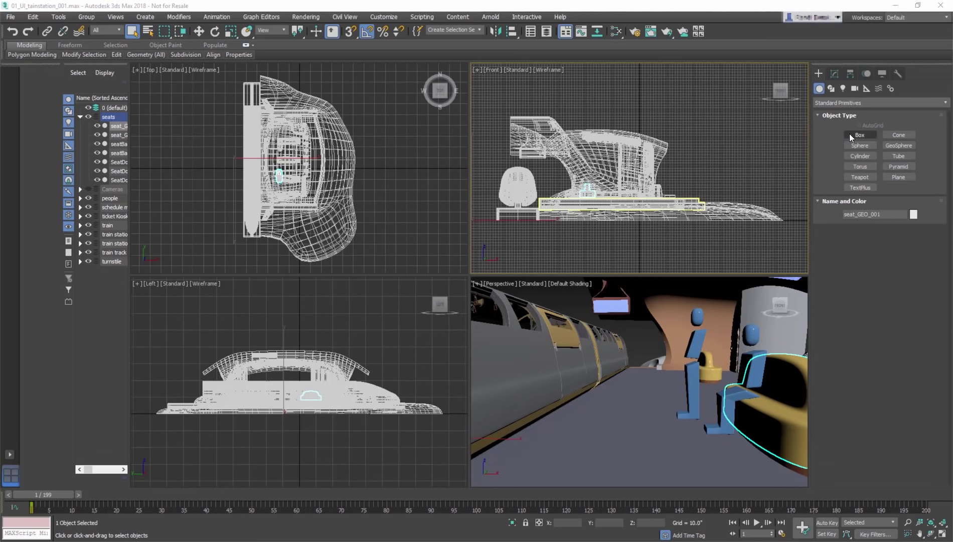
{"action": "left_click", "coordinate": [836, 87]}
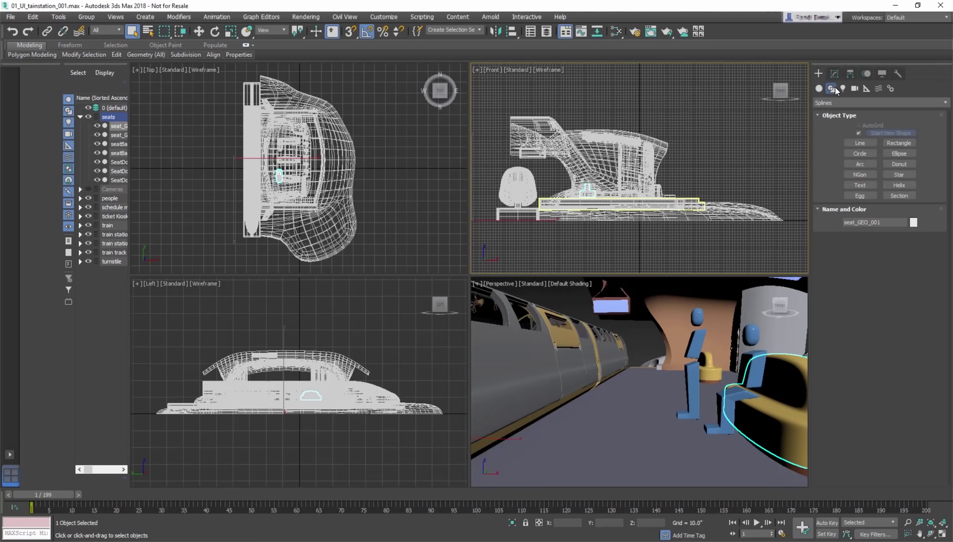
{"action": "left_click", "coordinate": [844, 88]}
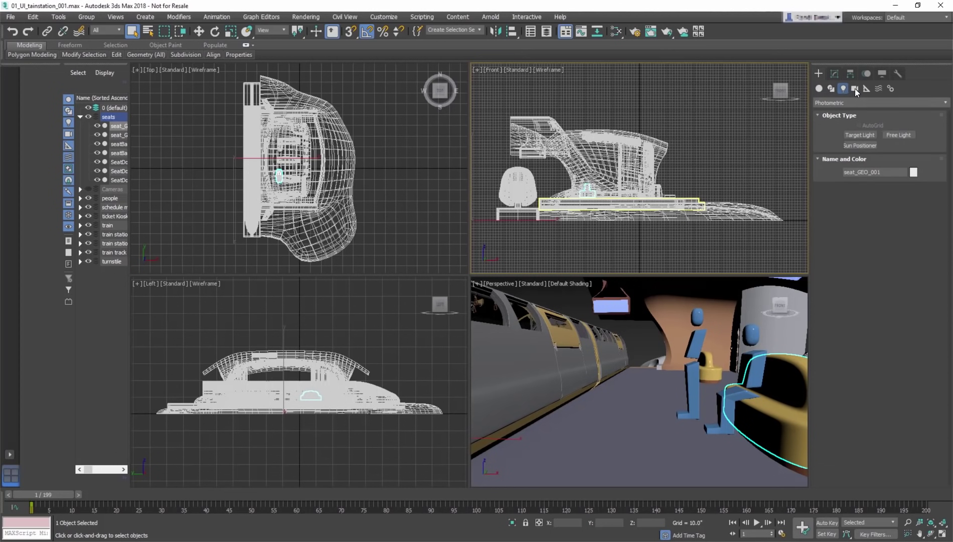
{"action": "left_click", "coordinate": [856, 89]}
{"action": "left_click", "coordinate": [820, 89]}
{"action": "left_click", "coordinate": [940, 103]}
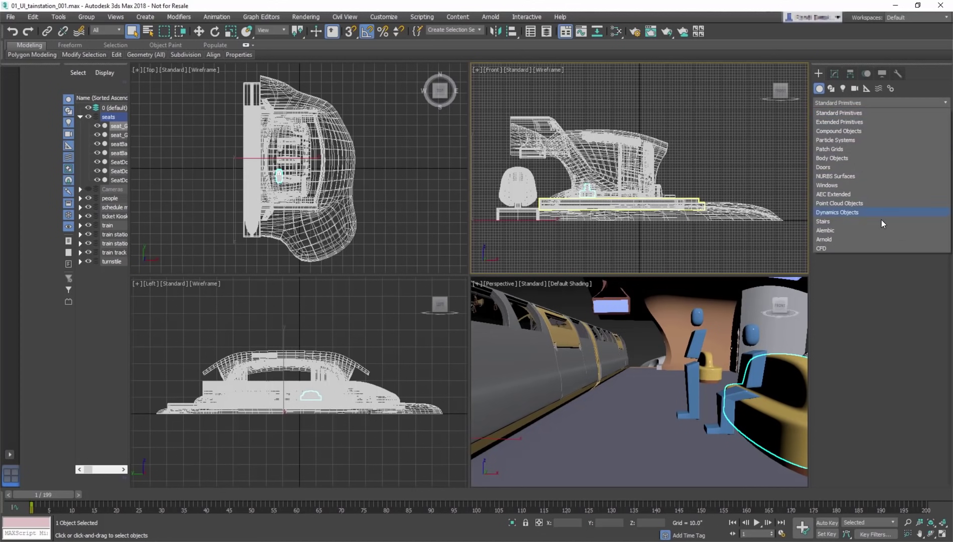
{"action": "left_click", "coordinate": [884, 112]}
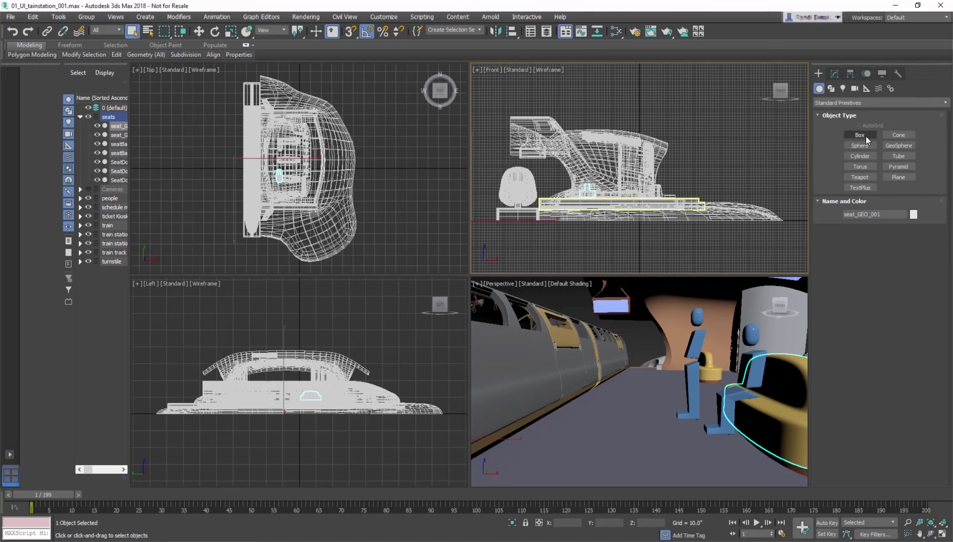
Draw Box001 on the platform with AutoGrid, about 58.8 long, 52.5 wide, 37.5 high.
{"action": "left_click", "coordinate": [866, 136]}
{"action": "left_click", "coordinate": [874, 127]}
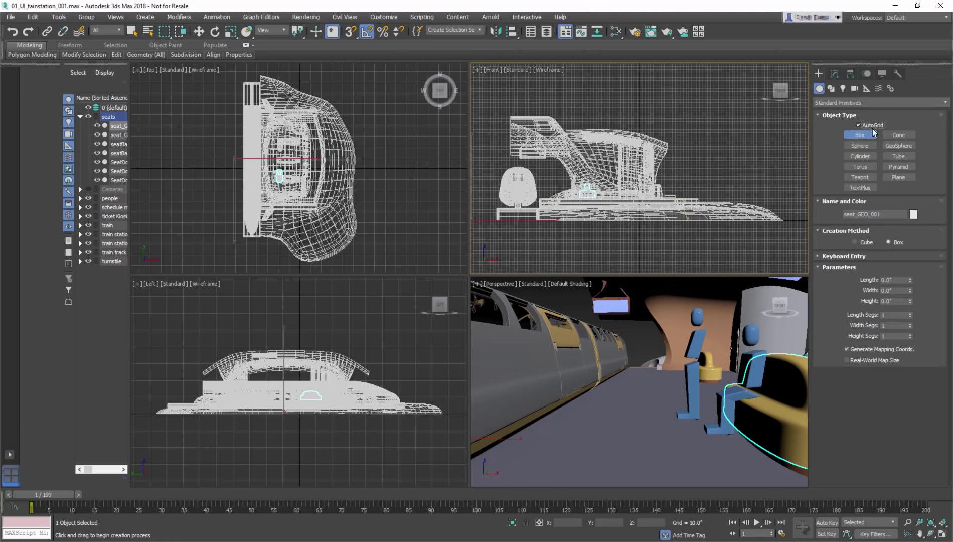
{"action": "mouse_move", "coordinate": [618, 431]}
{"action": "left_mouse_down"}
{"action": "mouse_move", "coordinate": [613, 409]}
{"action": "mouse_move", "coordinate": [668, 437]}
{"action": "left_mouse_up"}
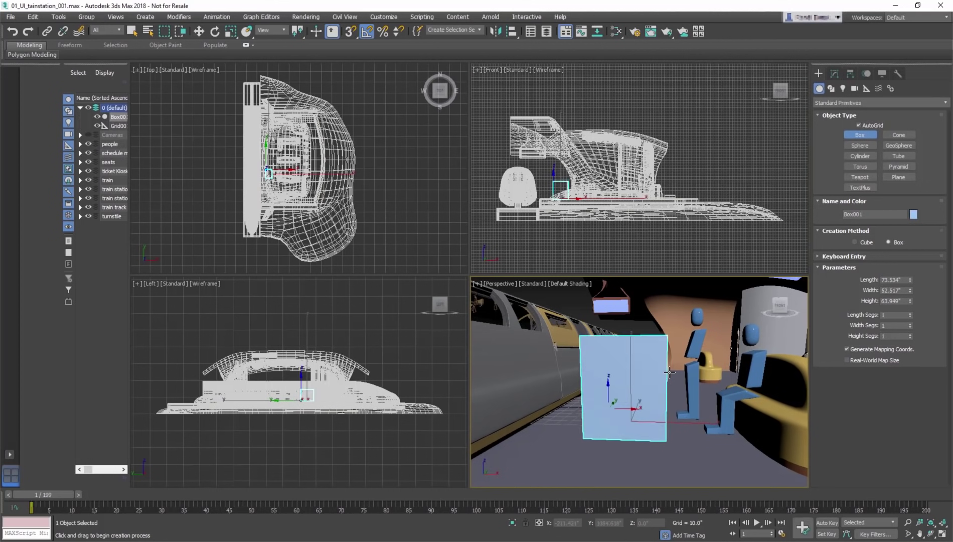
{"action": "left_click", "coordinate": [667, 337]}
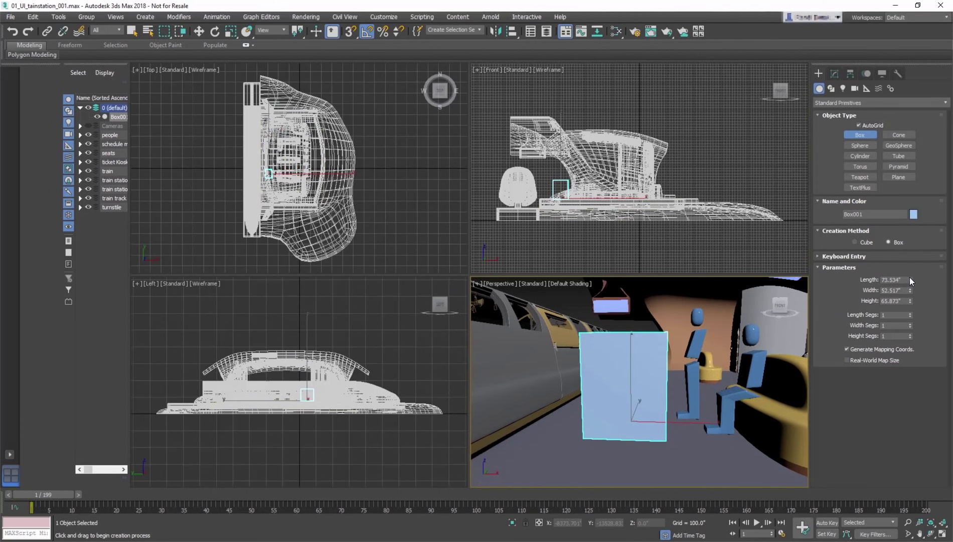
{"action": "left_click_drag", "start_coordinate": [910, 281], "coordinate": [910, 322]}
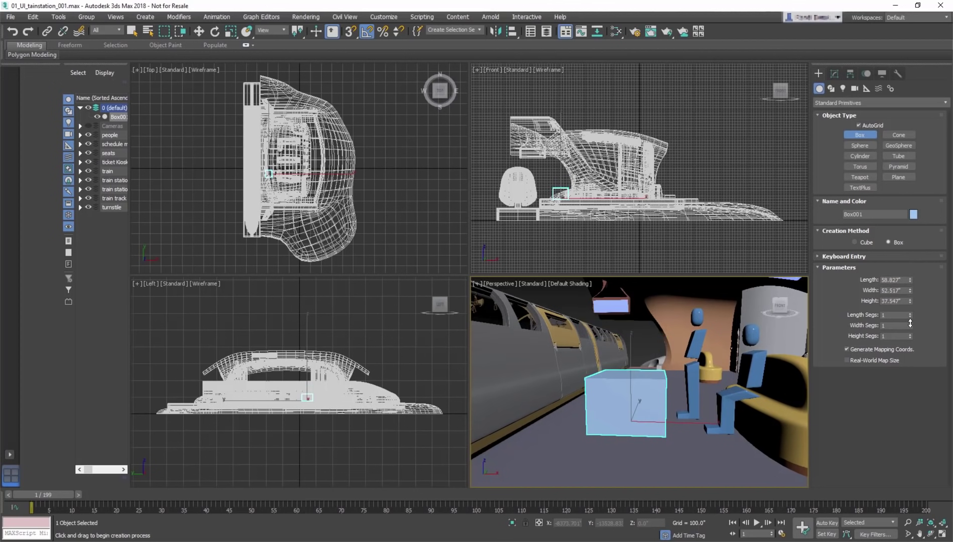
Reshape Box001's parameters to length 77.8, width 52.517 and height 14.258.
{"action": "left_click", "coordinate": [835, 73]}
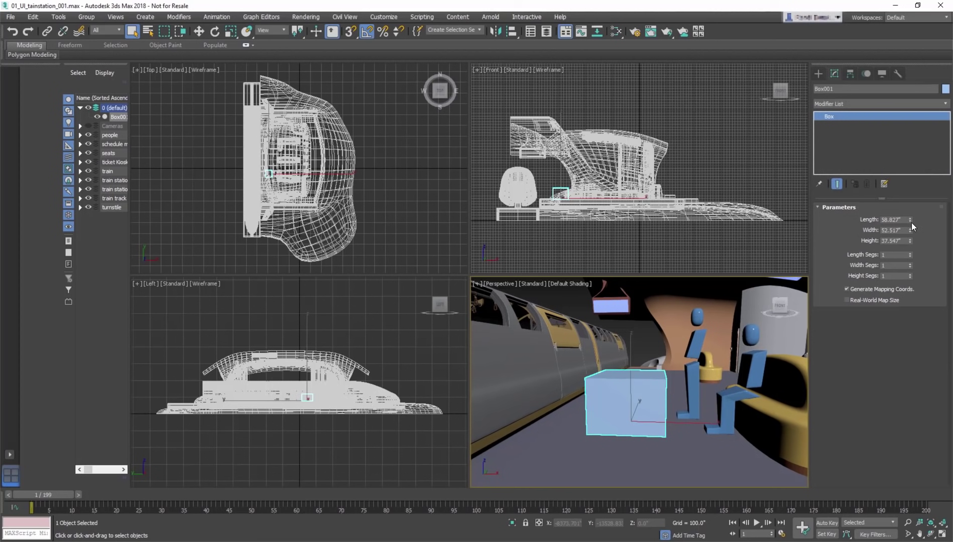
{"action": "mouse_move", "coordinate": [911, 220]}
{"action": "left_mouse_down"}
{"action": "mouse_move", "coordinate": [911, 247]}
{"action": "mouse_move", "coordinate": [912, 193]}
{"action": "left_mouse_up"}
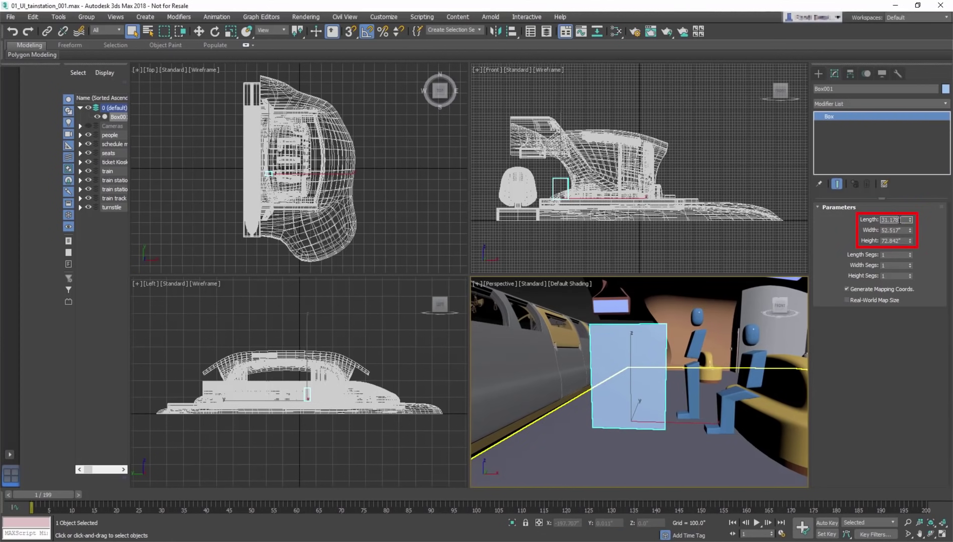
{"action": "left_click", "coordinate": [881, 220]}
{"action": "type", "text": "20"}
{"action": "key", "text": "Return"}
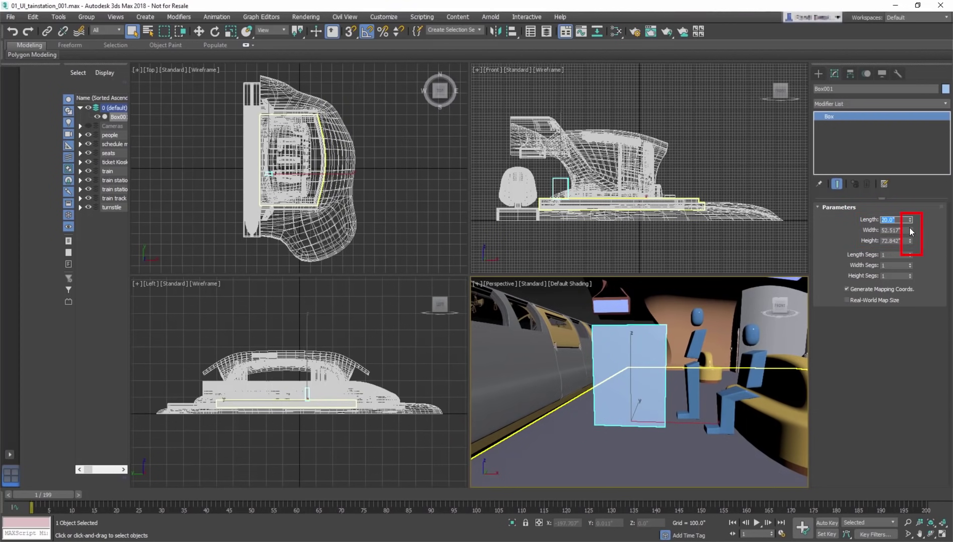
{"action": "left_click_drag", "start_coordinate": [910, 242], "coordinate": [912, 241]}
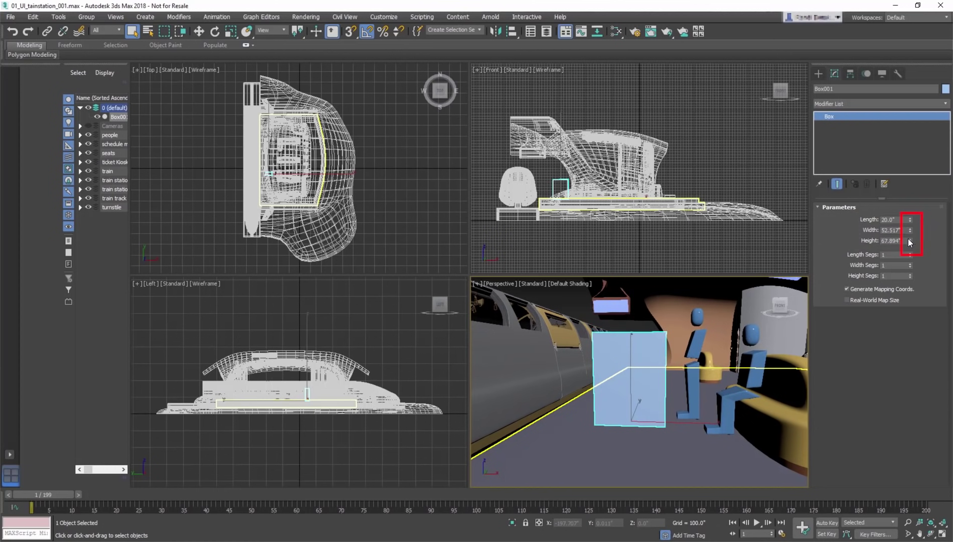
{"action": "left_click_drag", "start_coordinate": [911, 240], "coordinate": [919, 277]}
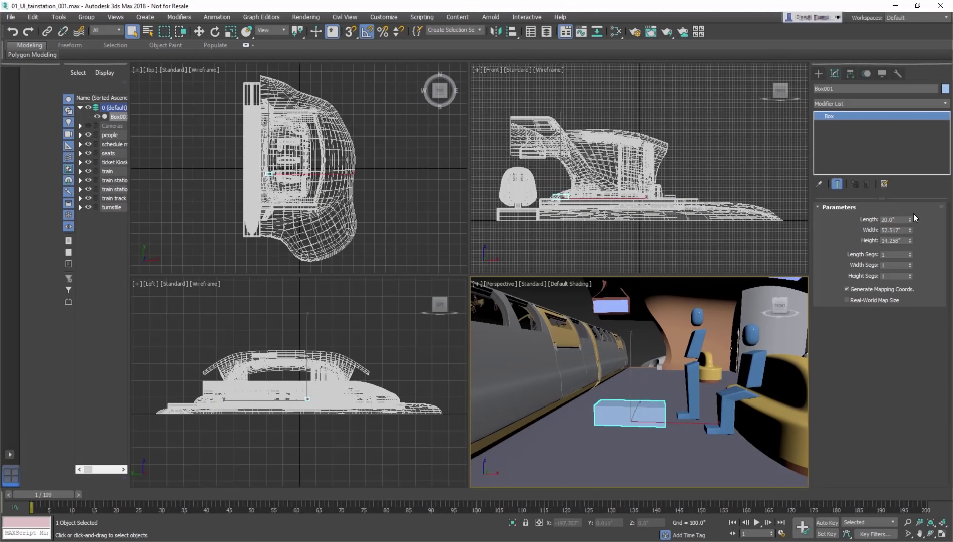
{"action": "left_click_drag", "start_coordinate": [911, 219], "coordinate": [914, 72]}
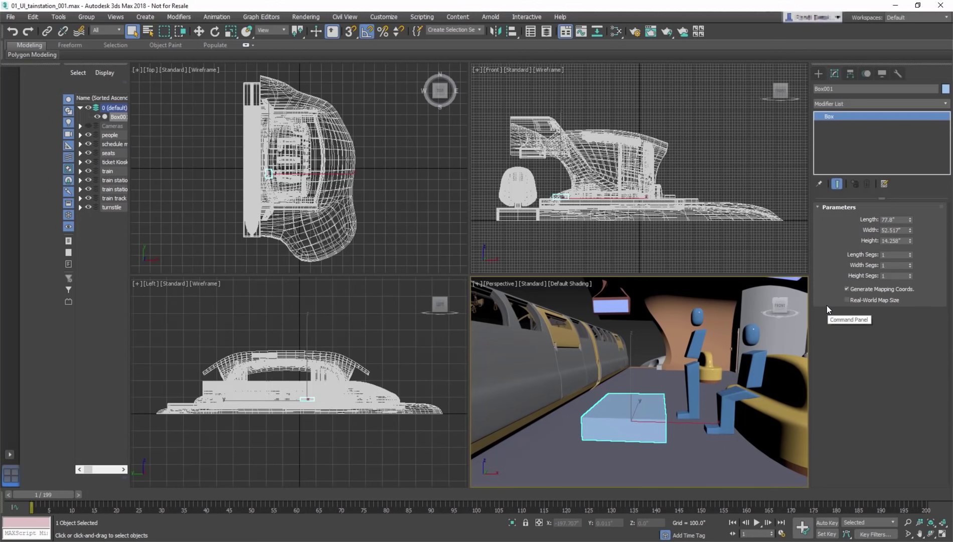
Show Box001's Display settings and expand the Hide by Category, Hide and Freeze rollouts.
{"action": "left_click", "coordinate": [881, 73]}
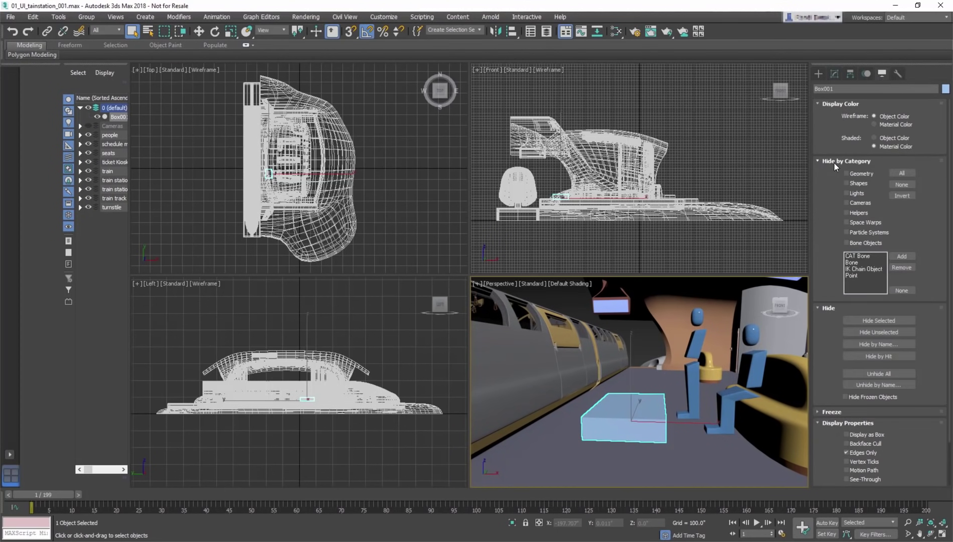
{"action": "left_click", "coordinate": [832, 410]}
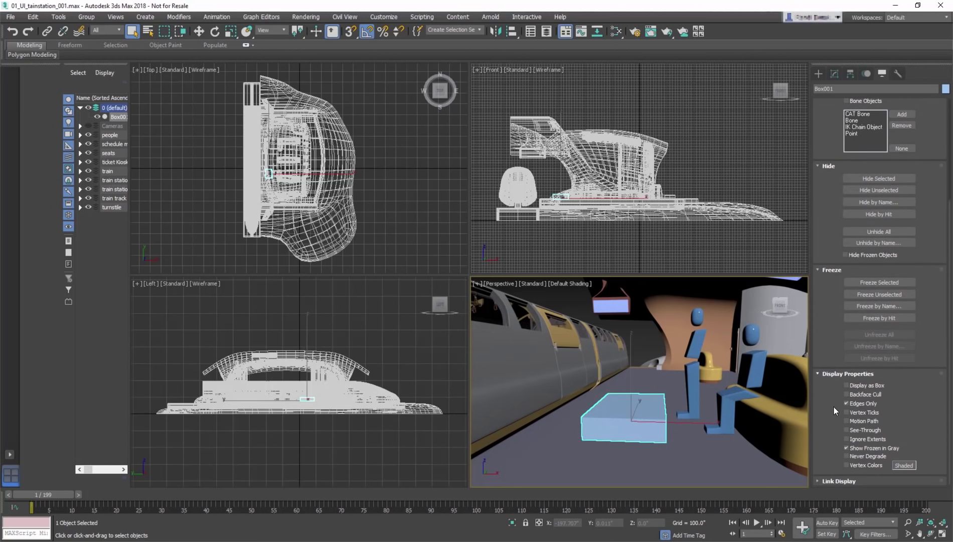
{"action": "scroll", "coordinate": [830, 480], "scroll_direction": "down", "scroll_amount": 2}
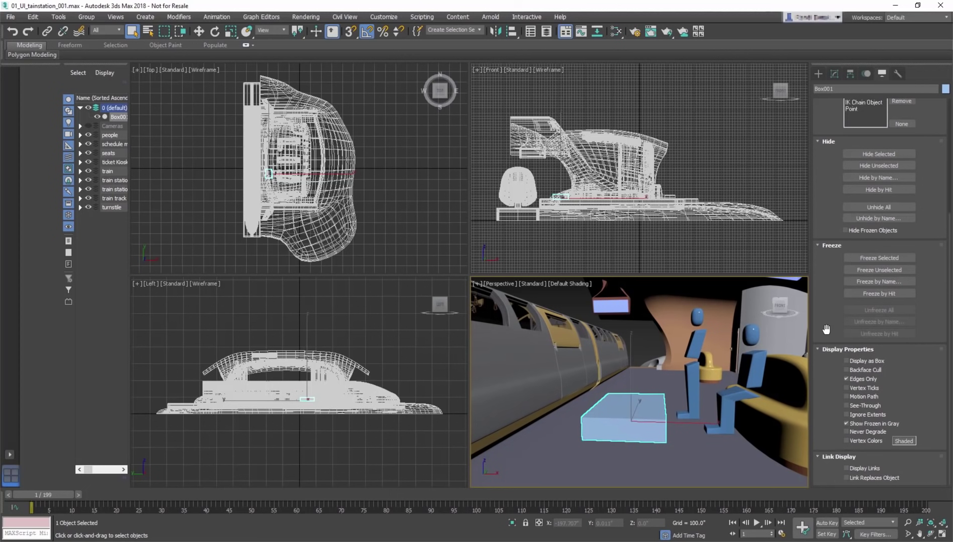
{"action": "left_click", "coordinate": [827, 246]}
{"action": "scroll", "coordinate": [928, 243], "scroll_direction": "up", "scroll_amount": 2}
{"action": "left_click", "coordinate": [830, 237]}
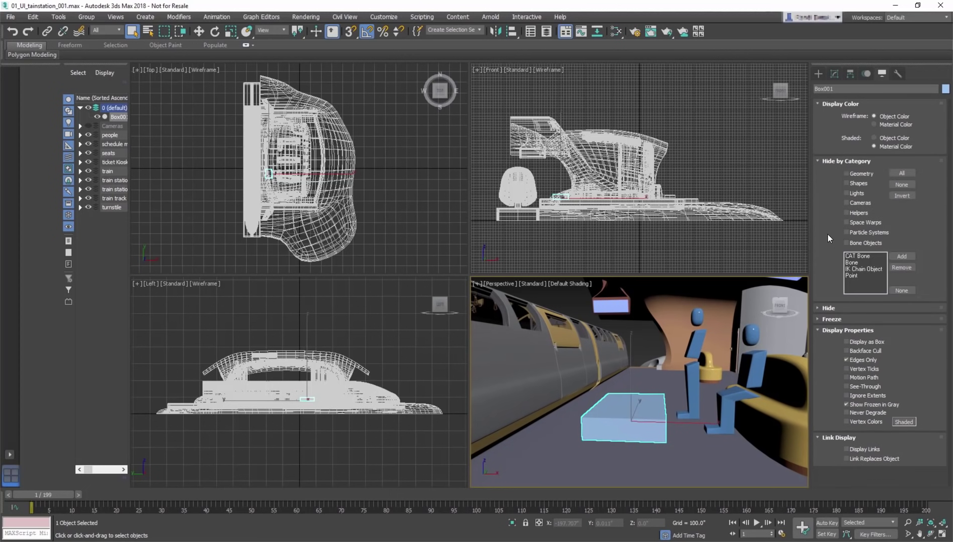
{"action": "left_click", "coordinate": [830, 159]}
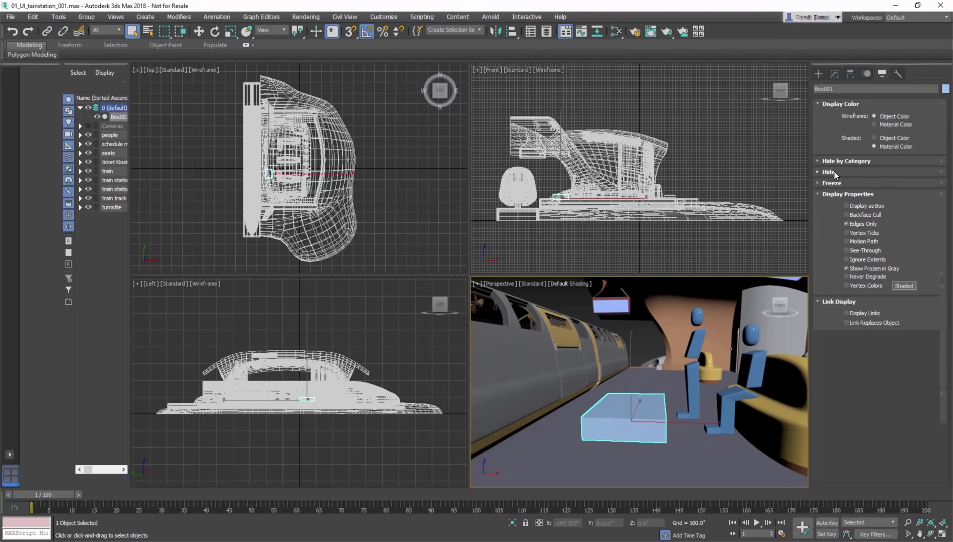
{"action": "left_click", "coordinate": [831, 172]}
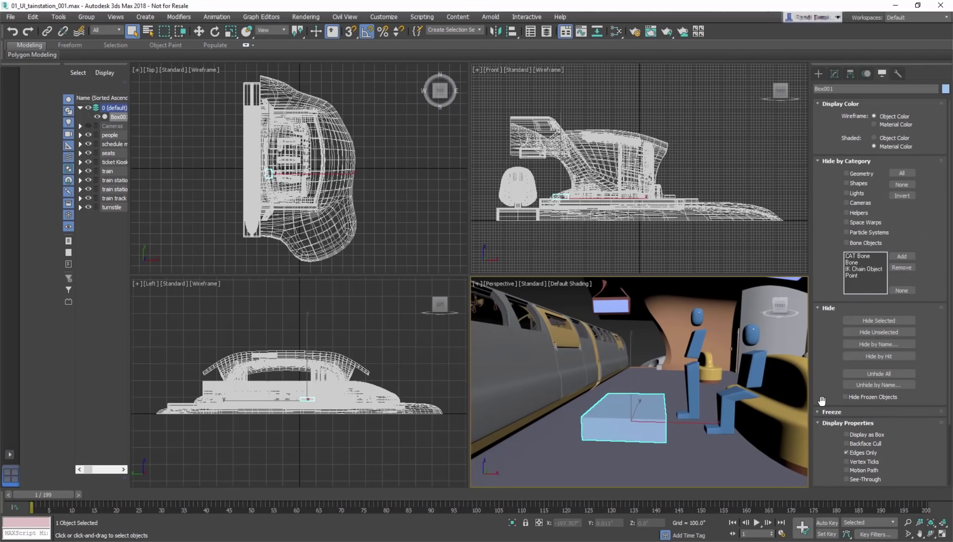
{"action": "left_click", "coordinate": [828, 411]}
{"action": "mouse_move", "coordinate": [949, 141]}
{"action": "left_mouse_down"}
{"action": "mouse_move", "coordinate": [951, 223]}
{"action": "mouse_move", "coordinate": [950, 180]}
{"action": "left_mouse_up"}
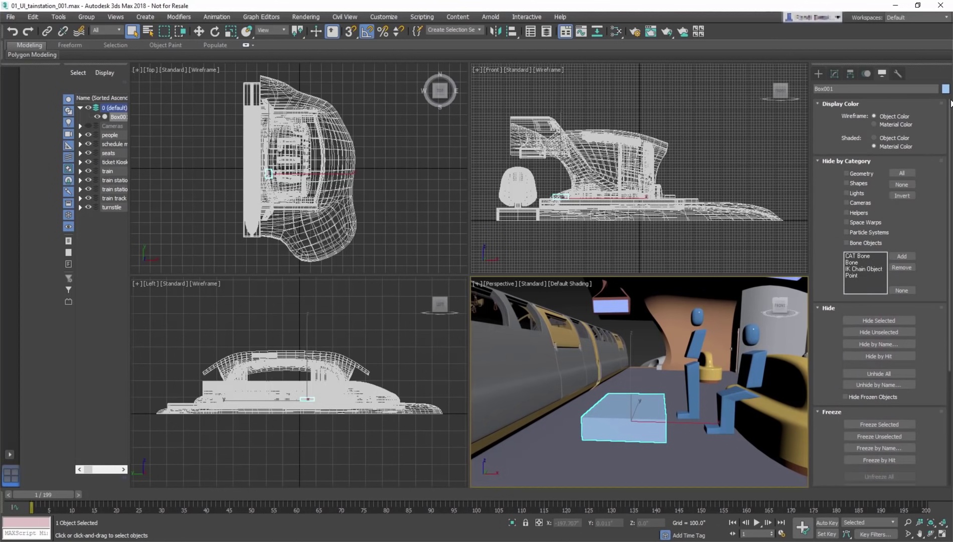
{"action": "left_click", "coordinate": [908, 228]}
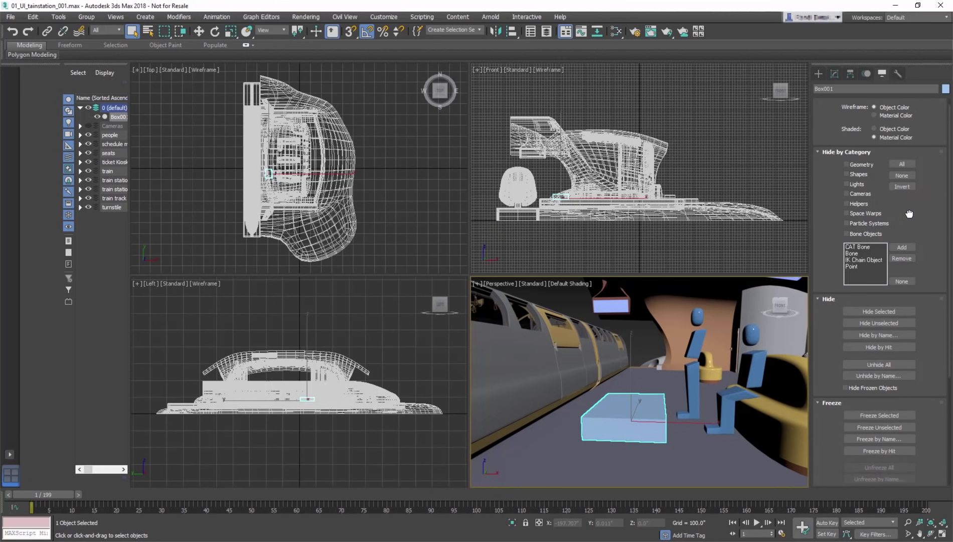
{"action": "mouse_move", "coordinate": [908, 227]}
{"action": "left_mouse_down"}
{"action": "mouse_move", "coordinate": [927, 286]}
{"action": "mouse_move", "coordinate": [923, 354]}
{"action": "left_mouse_up"}
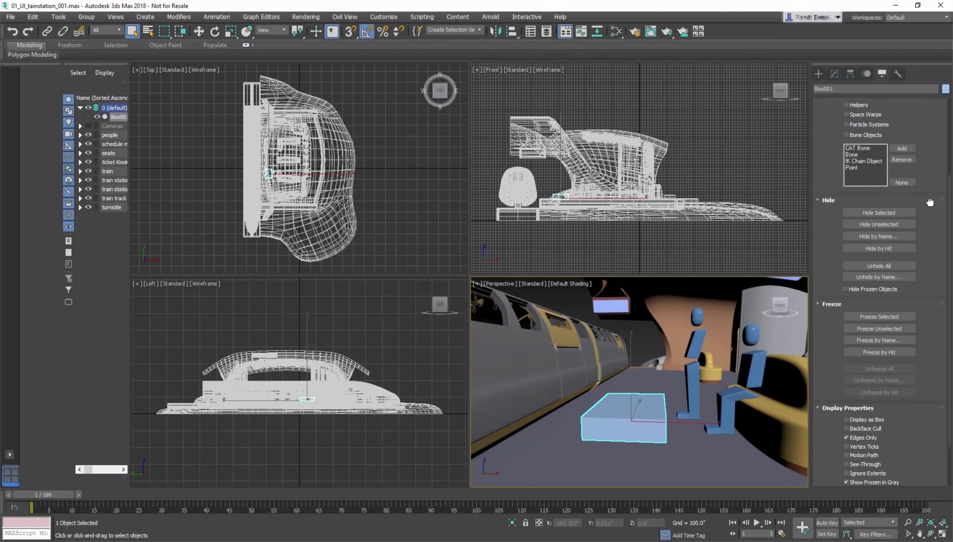
{"action": "scroll", "coordinate": [929, 410], "scroll_direction": "down", "scroll_amount": 1}
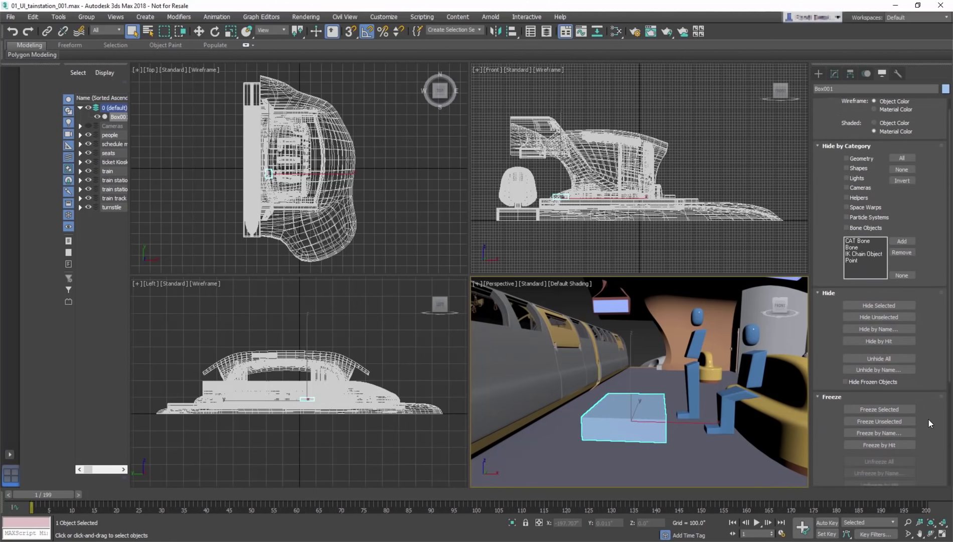
{"action": "scroll", "coordinate": [929, 419], "scroll_direction": "down", "scroll_amount": 3}
{"action": "scroll", "coordinate": [929, 416], "scroll_direction": "down", "scroll_amount": 2}
{"action": "scroll", "coordinate": [929, 423], "scroll_direction": "up", "scroll_amount": 5}
{"action": "scroll", "coordinate": [930, 420], "scroll_direction": "up", "scroll_amount": 1}
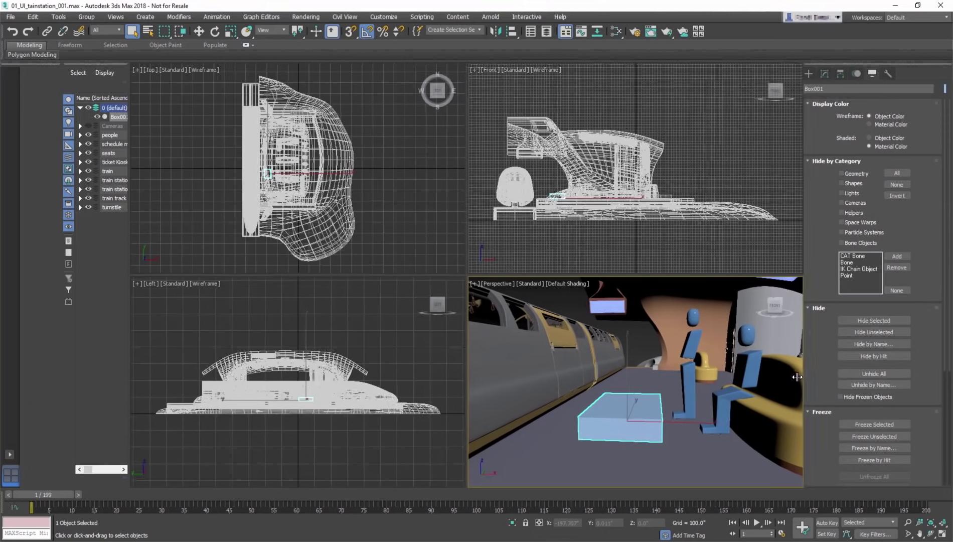
Resize the command panel back to one column and clear the selection in the Left viewport.
{"action": "left_click_drag", "start_coordinate": [812, 376], "coordinate": [660, 380]}
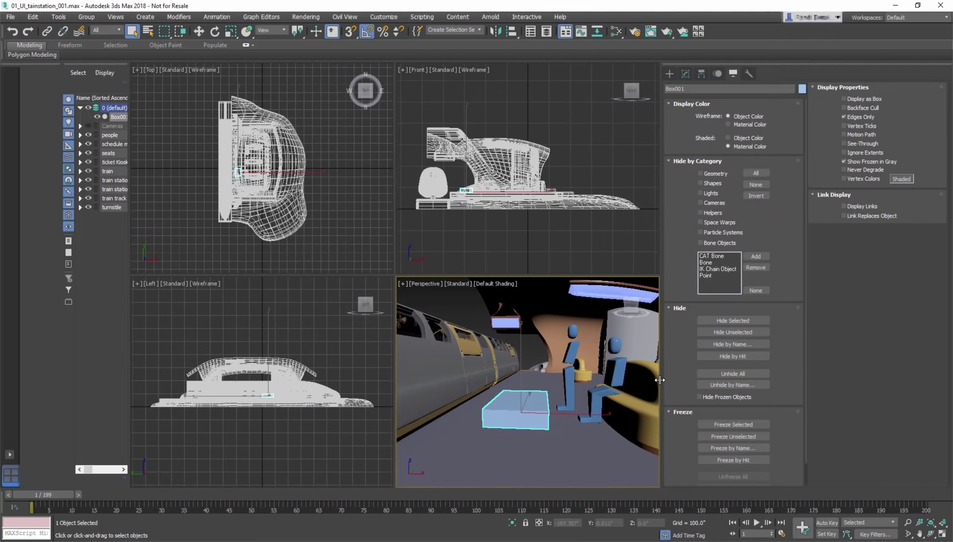
{"action": "left_click_drag", "start_coordinate": [660, 379], "coordinate": [846, 337]}
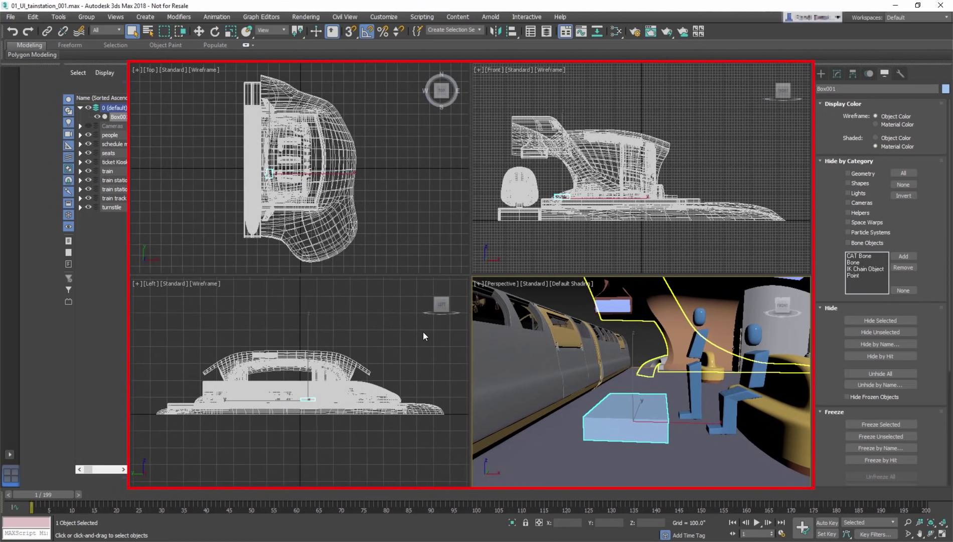
{"action": "left_click", "coordinate": [405, 213]}
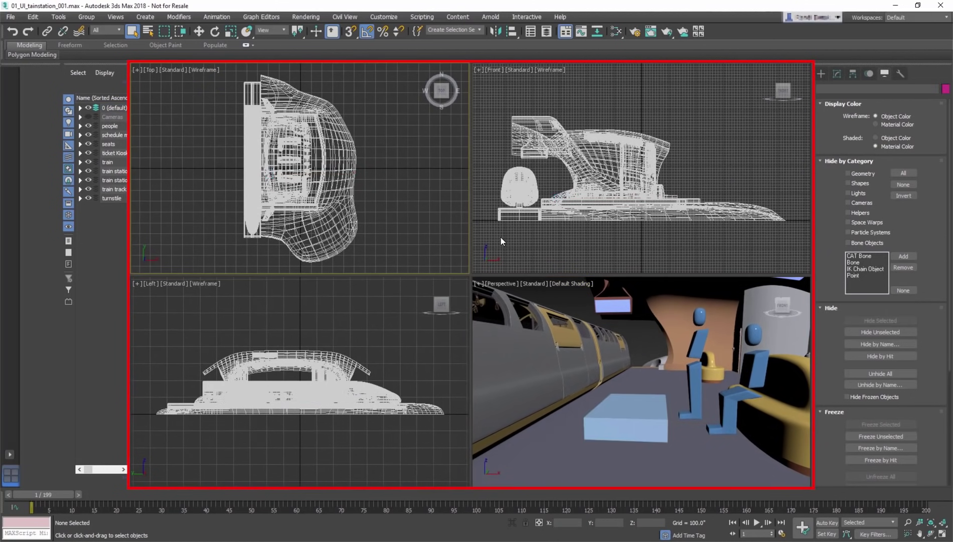
{"action": "left_click", "coordinate": [524, 318]}
{"action": "left_click", "coordinate": [416, 343]}
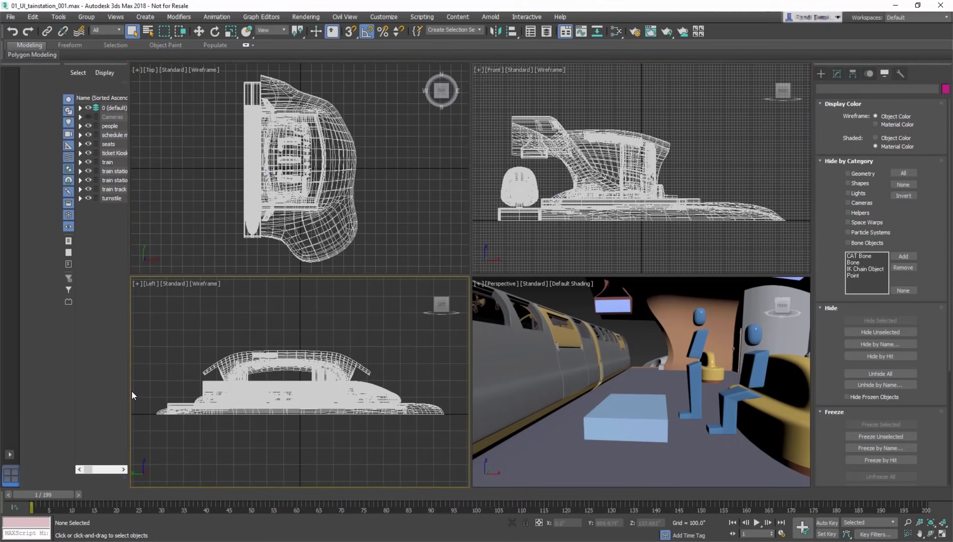
Dock the Scene Explorer on the left and expand the seats layer.
{"action": "left_click_drag", "start_coordinate": [130, 391], "coordinate": [214, 395]}
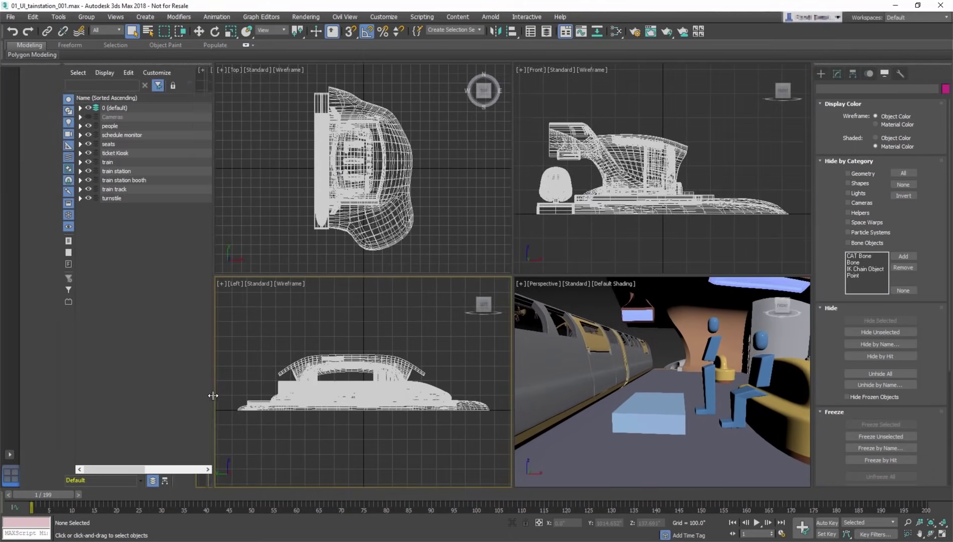
{"action": "left_click_drag", "start_coordinate": [62, 68], "coordinate": [21, 68]}
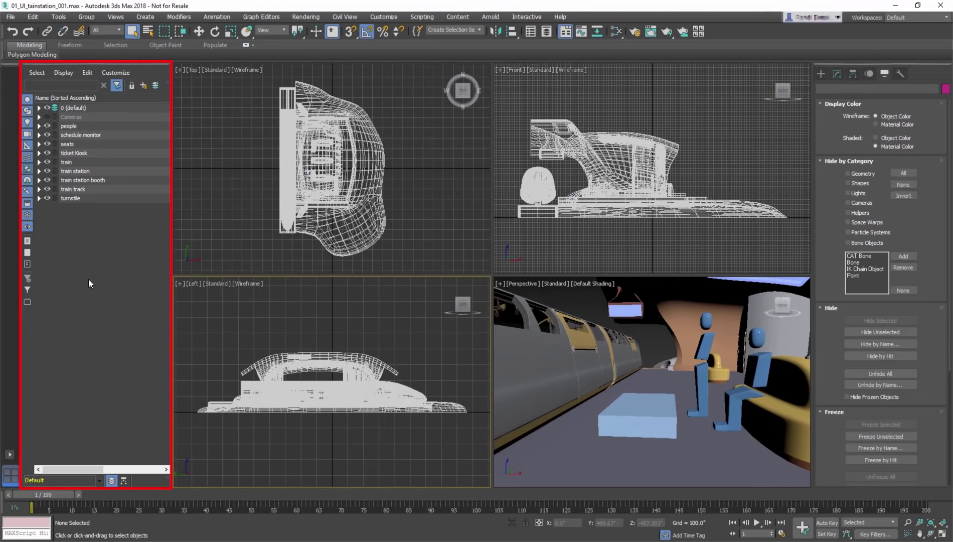
{"action": "left_click", "coordinate": [39, 143]}
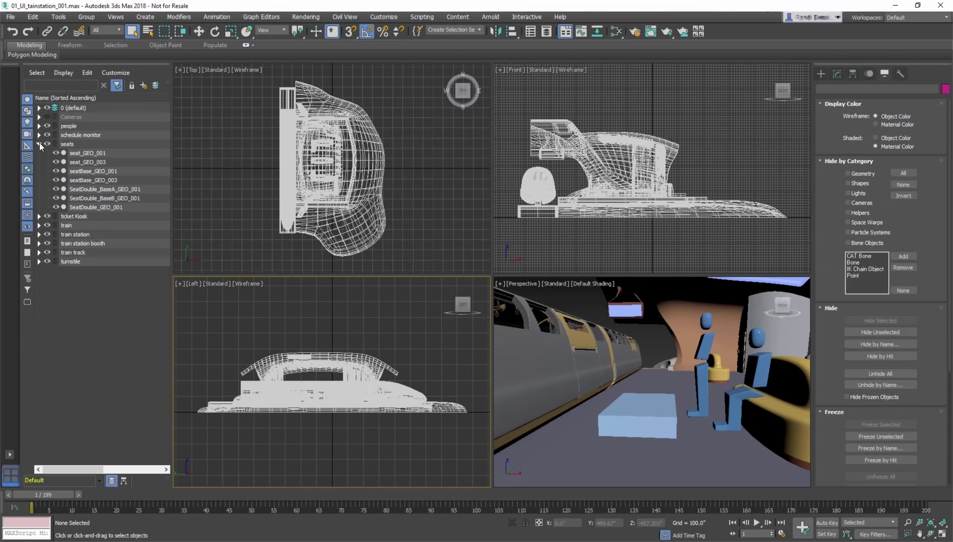
{"action": "left_click", "coordinate": [77, 152]}
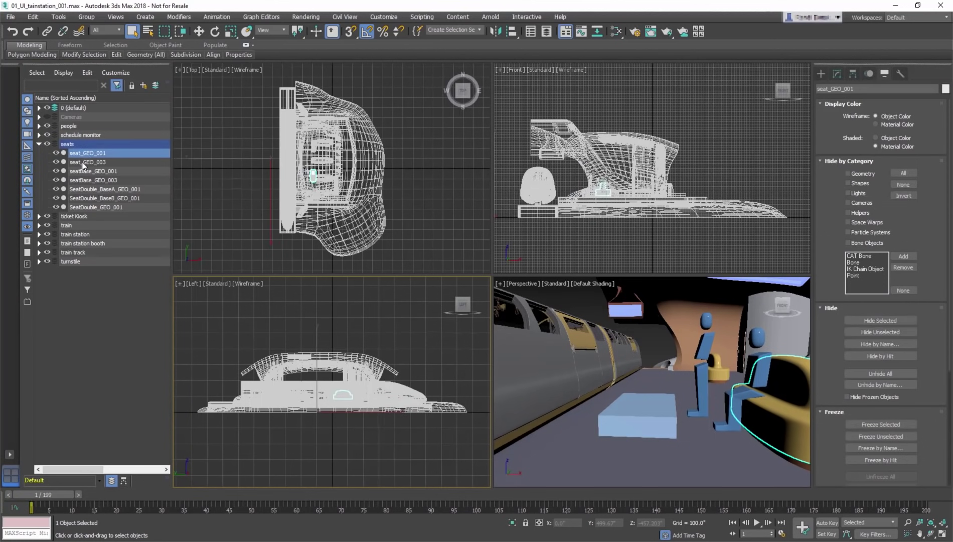
{"action": "key", "text": "Down"}
Rename the seats layer to 'seat' and turn off Display Hidden to drop Cameras.
{"action": "left_click", "coordinate": [69, 143]}
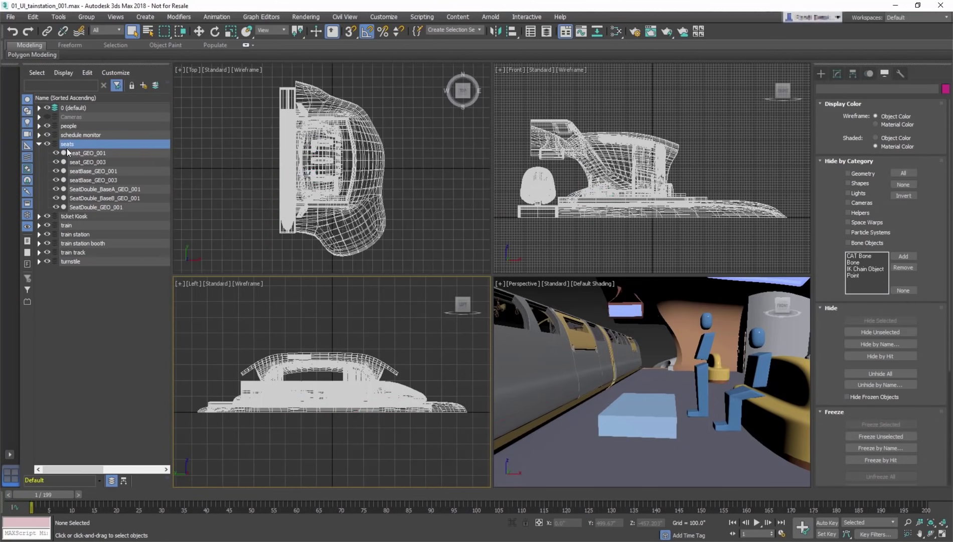
{"action": "left_click", "coordinate": [93, 144]}
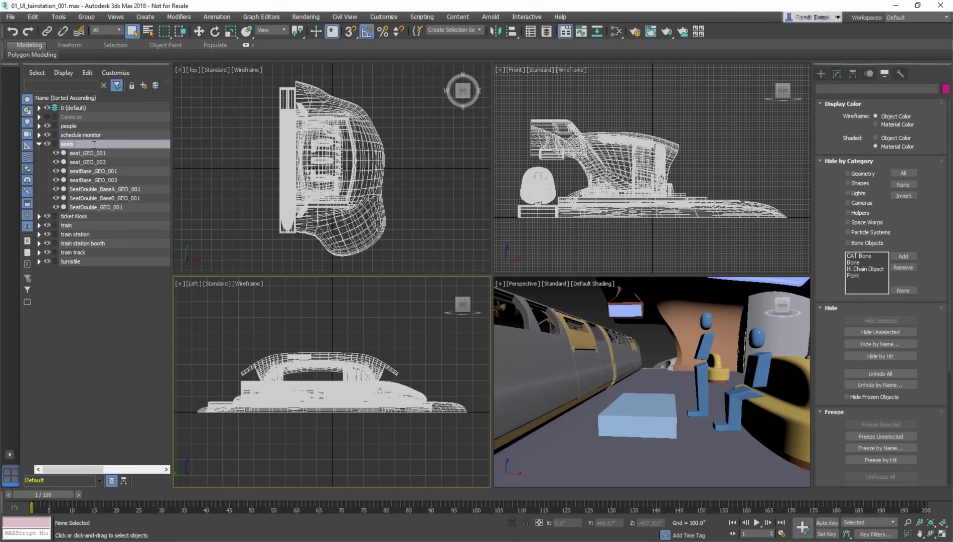
{"action": "key", "text": "Return"}
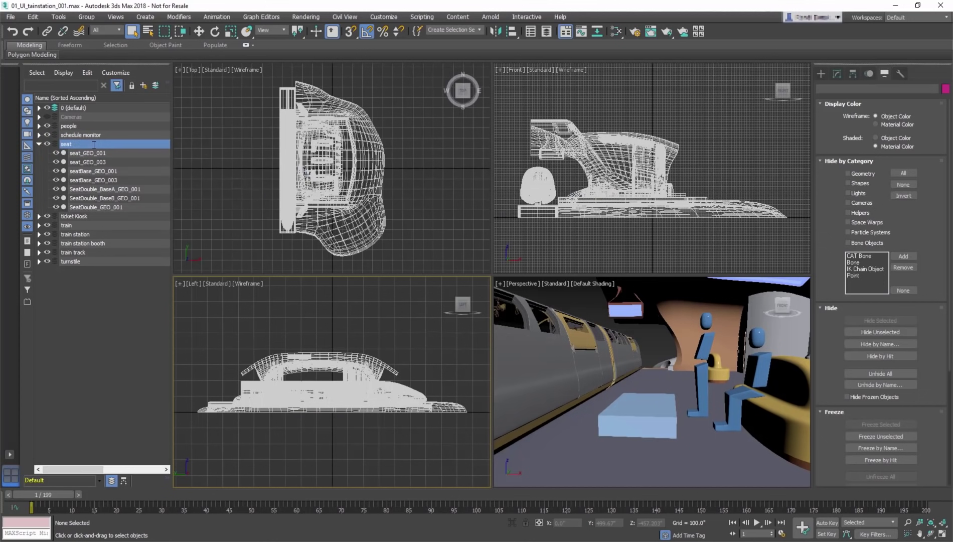
{"action": "left_click", "coordinate": [94, 333]}
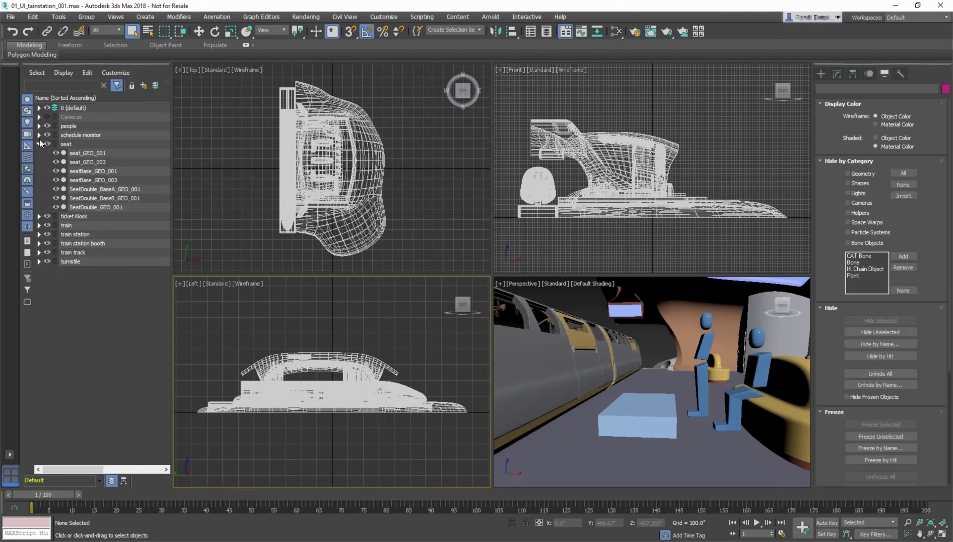
{"action": "left_click", "coordinate": [27, 226]}
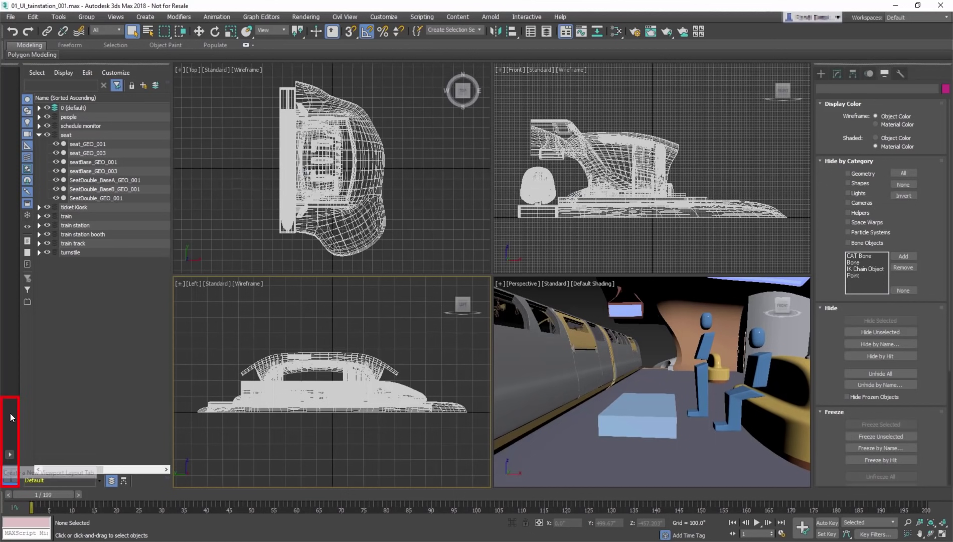
Add single Top, three-view and four-view layout tabs, then return to the original 2x2 layout.
{"action": "left_click", "coordinate": [12, 455]}
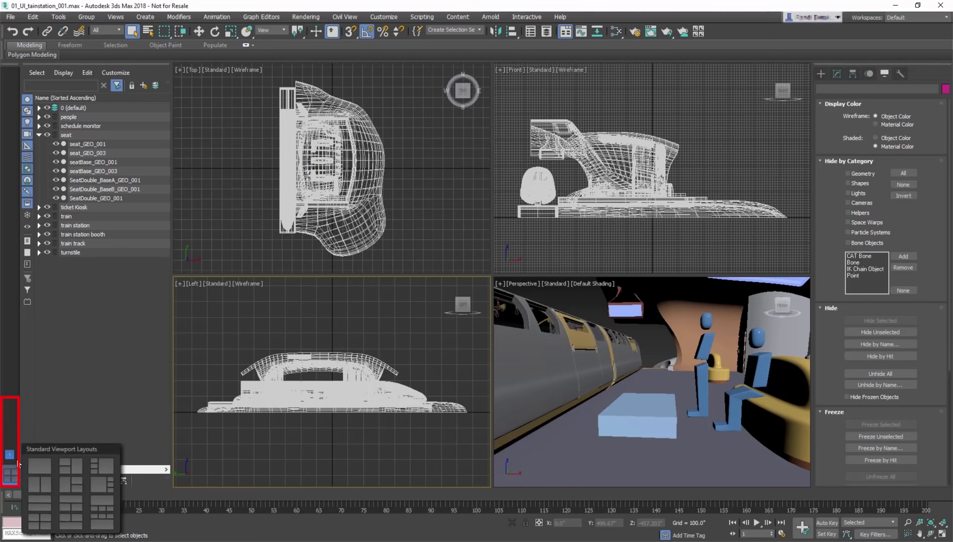
{"action": "left_click", "coordinate": [40, 467]}
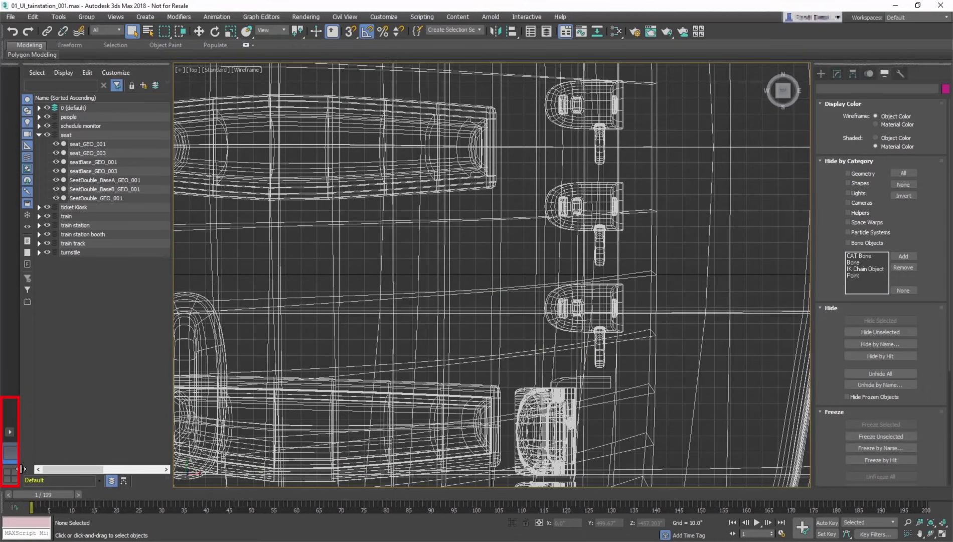
{"action": "left_click", "coordinate": [11, 431]}
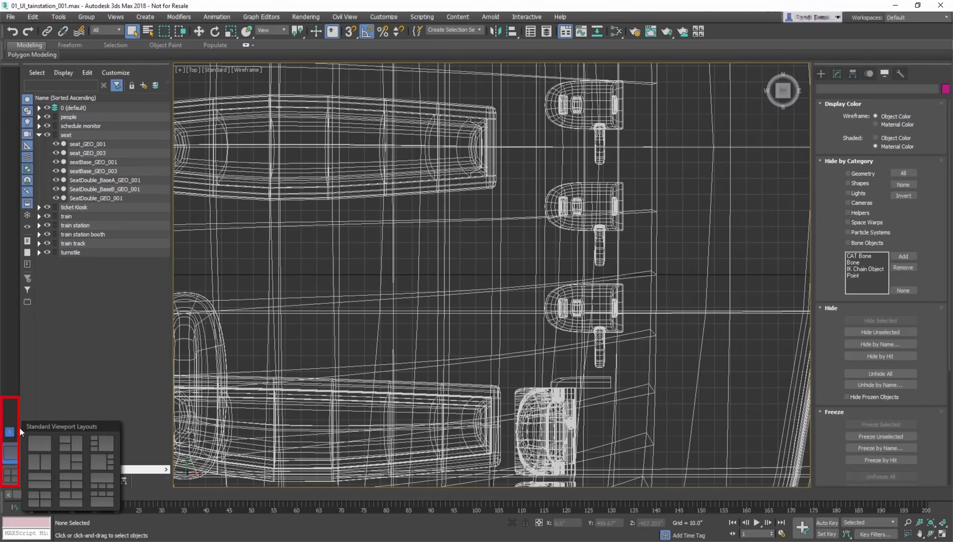
{"action": "left_click", "coordinate": [87, 444]}
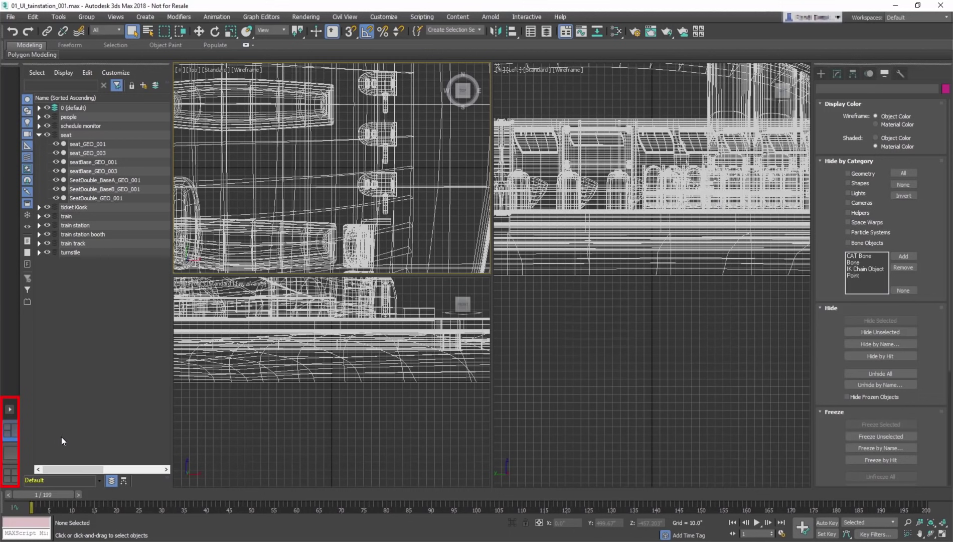
{"action": "left_click", "coordinate": [15, 408]}
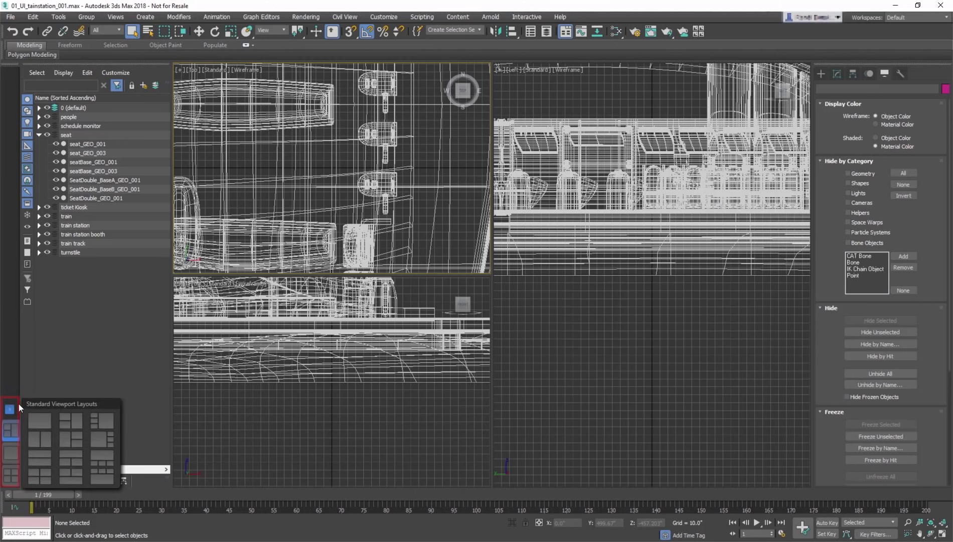
{"action": "left_click", "coordinate": [99, 423]}
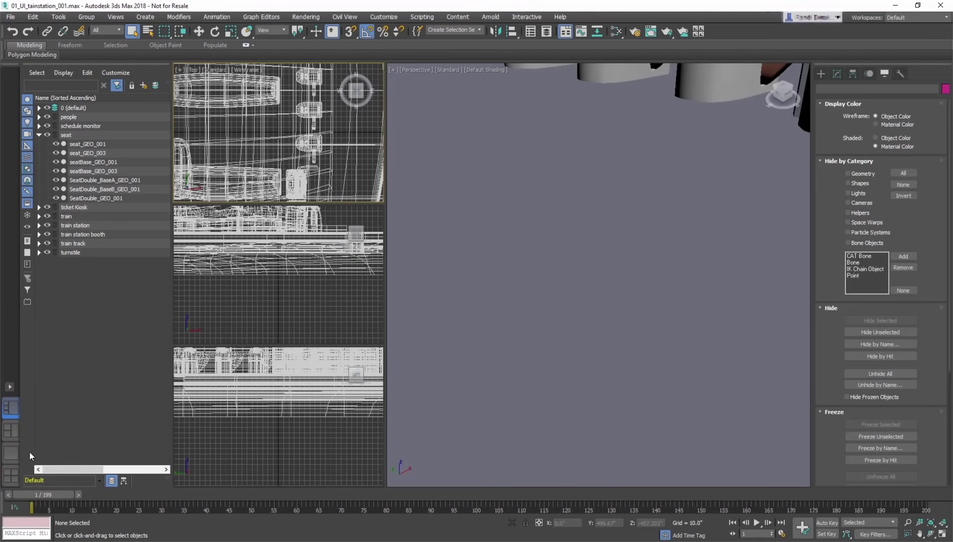
{"action": "left_click", "coordinate": [10, 476]}
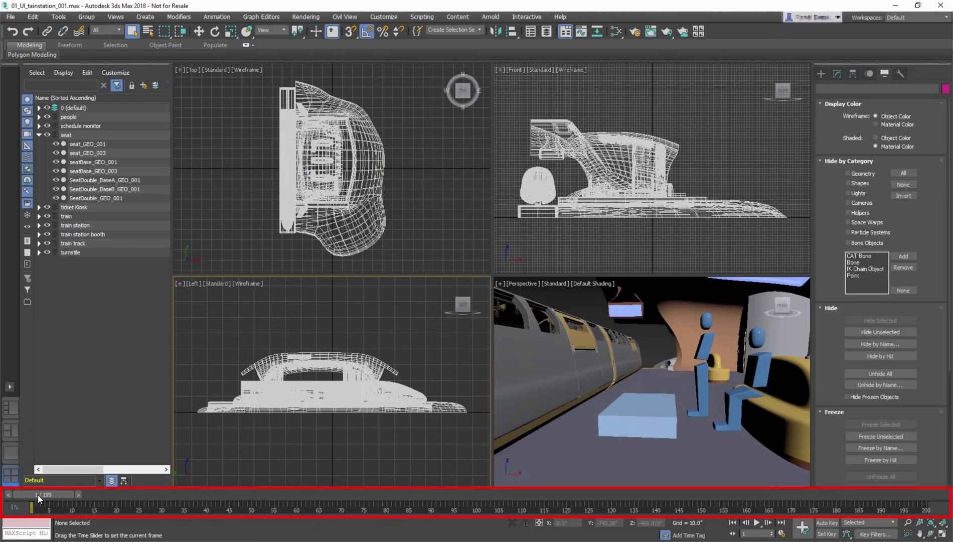
Scrub the time slider to frame 50 and back, then activate the MAXScript Mini Listener.
{"action": "mouse_move", "coordinate": [38, 494]}
{"action": "left_mouse_down"}
{"action": "mouse_move", "coordinate": [257, 496]}
{"action": "mouse_move", "coordinate": [23, 496]}
{"action": "left_mouse_up"}
{"action": "key", "text": "q"}
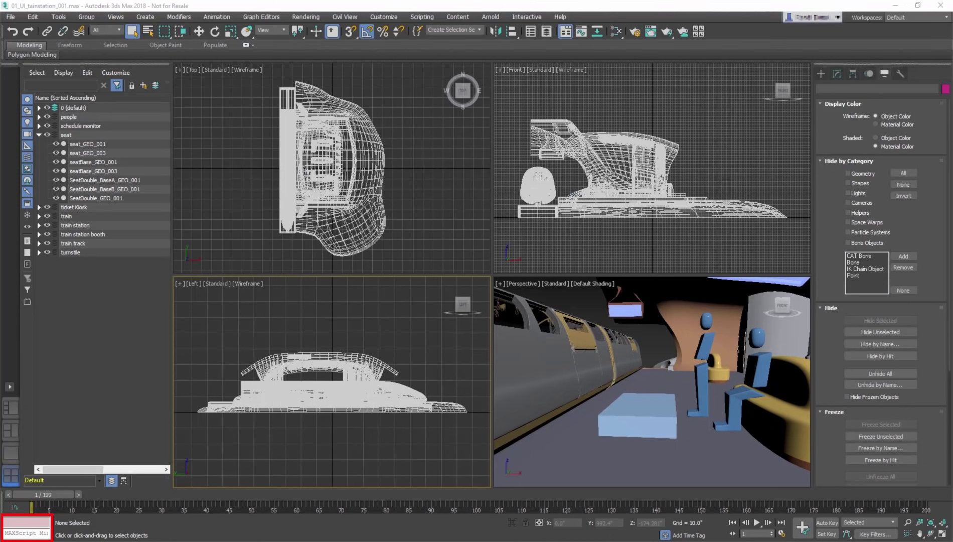
{"action": "left_click", "coordinate": [11, 533]}
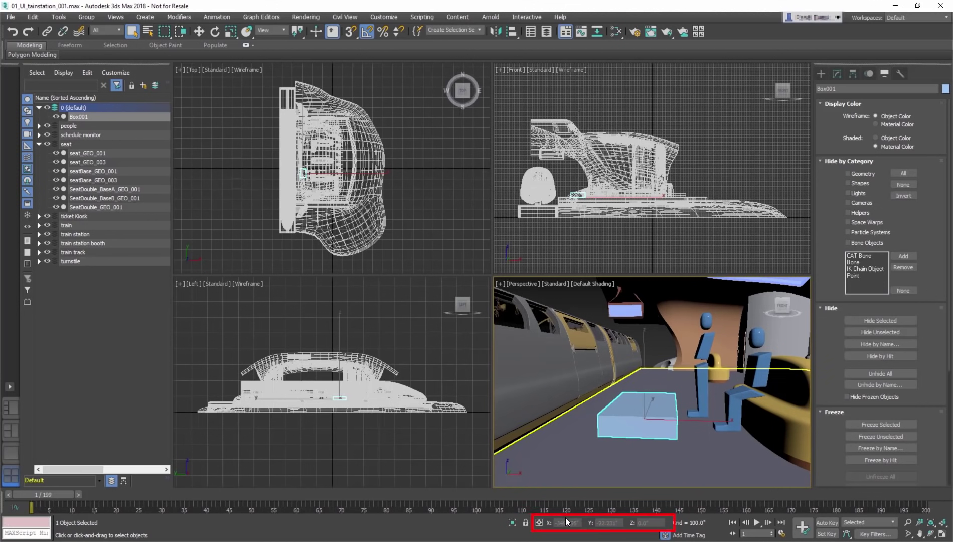
Nudge Box001 to X -299.426 and tilt it 0.786 degrees on Y via transform type-ins.
{"action": "key", "text": "w"}
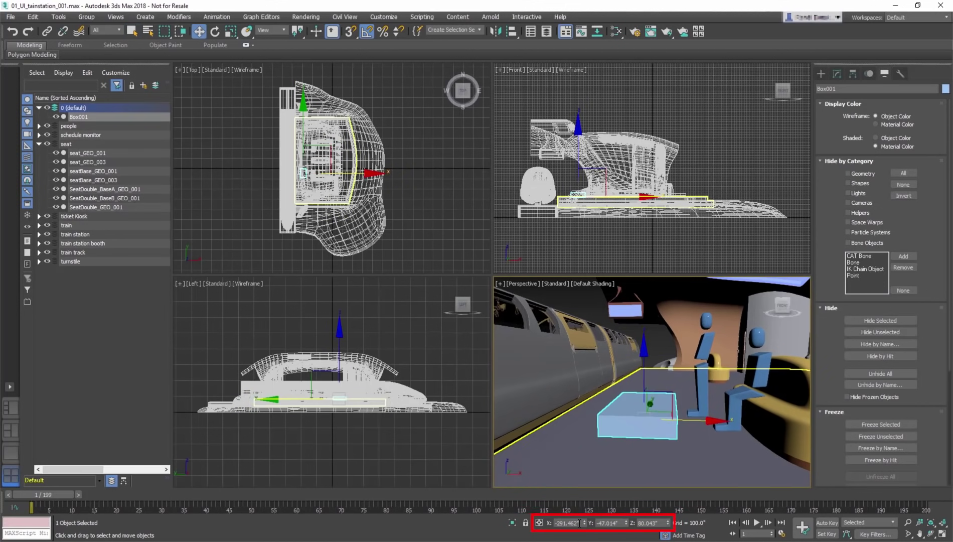
{"action": "left_click_drag", "start_coordinate": [585, 525], "coordinate": [690, 4]}
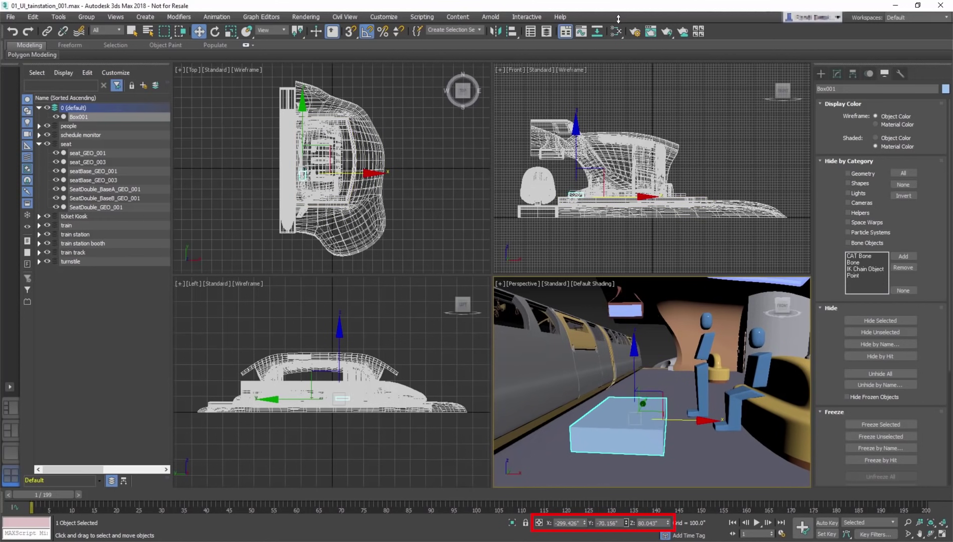
{"action": "key", "text": "e"}
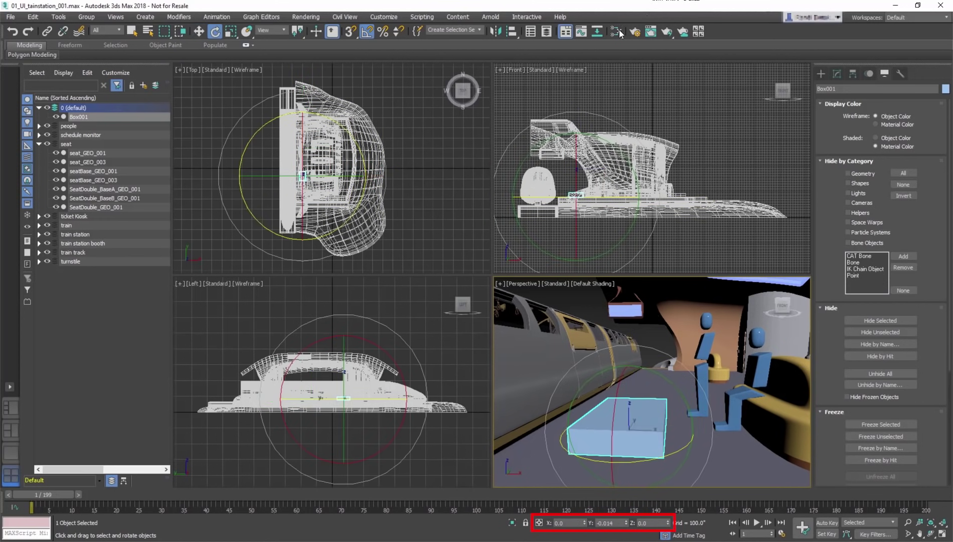
{"action": "left_click_drag", "start_coordinate": [624, 524], "coordinate": [624, 519]}
{"action": "key", "text": "q"}
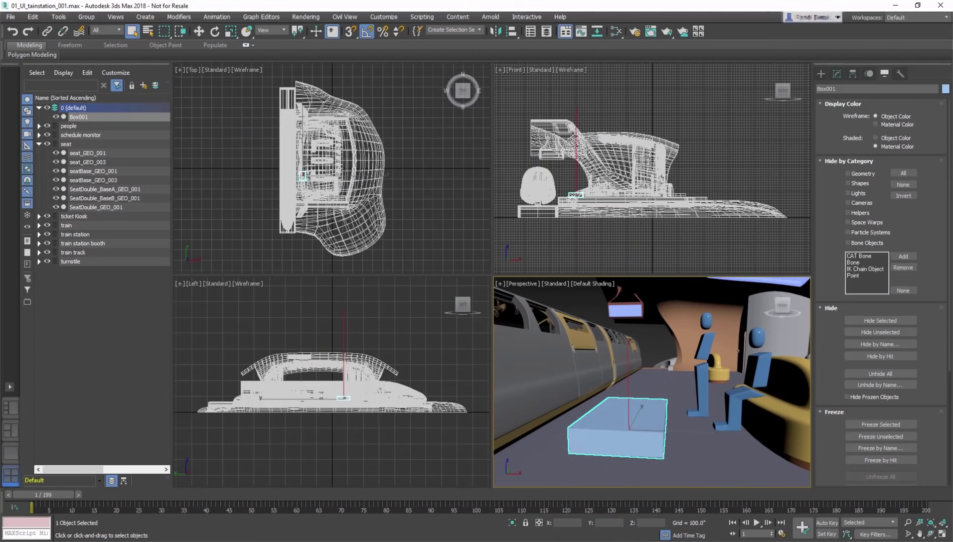